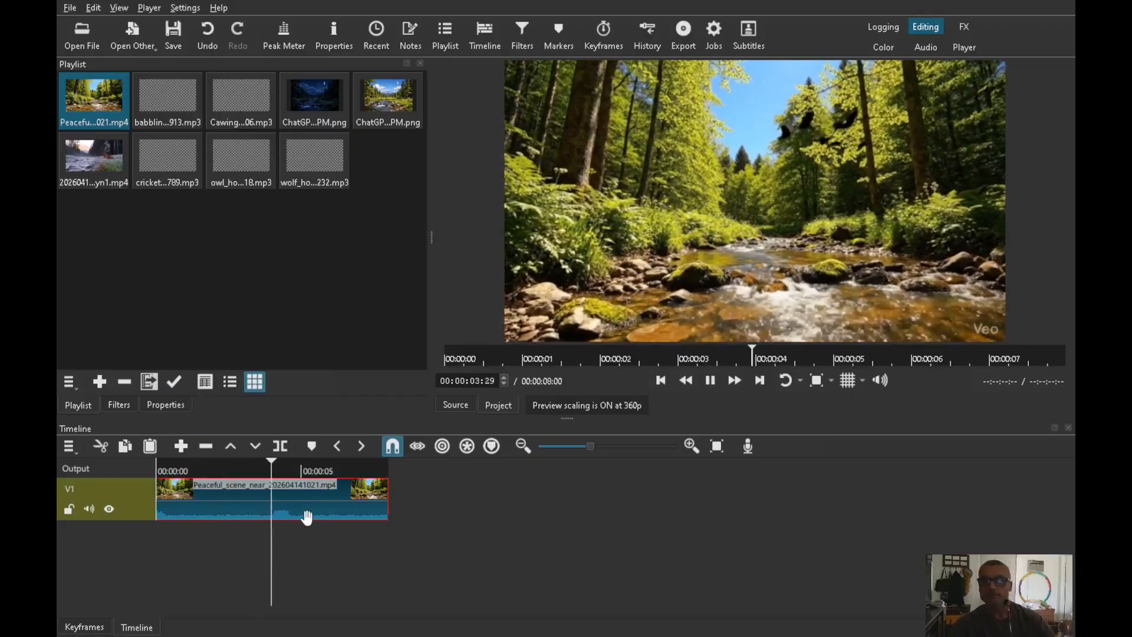
# Step: Detach the audio from the Peaceful_scene video clip on V1 and ripple-delete the detached audio clip
pyautogui.press('space')
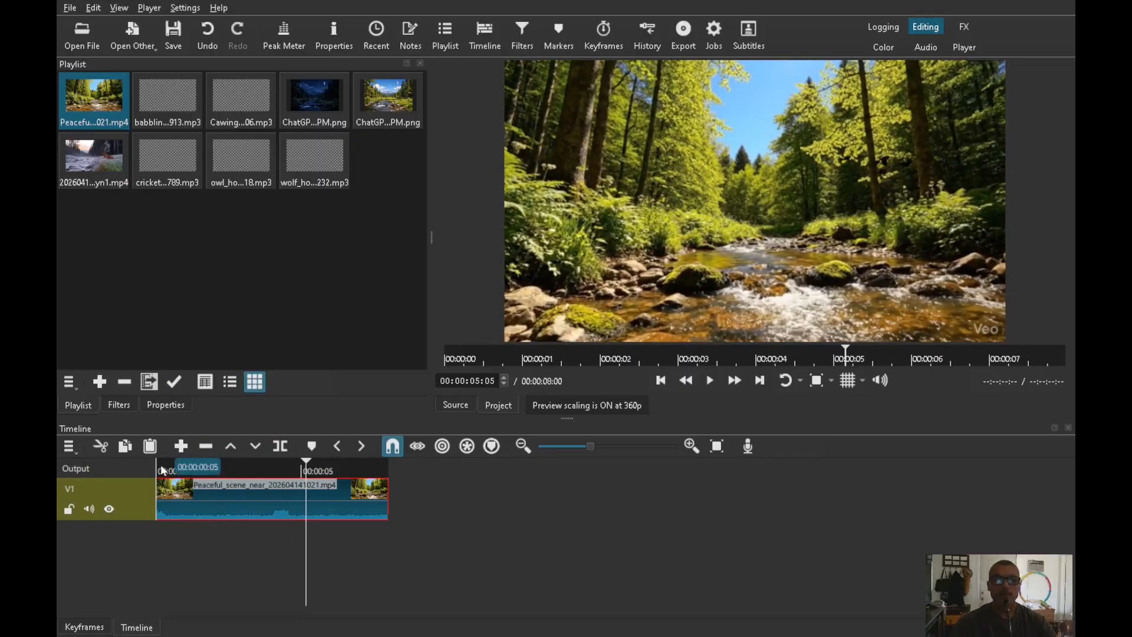
pyautogui.rightClick(214, 509)
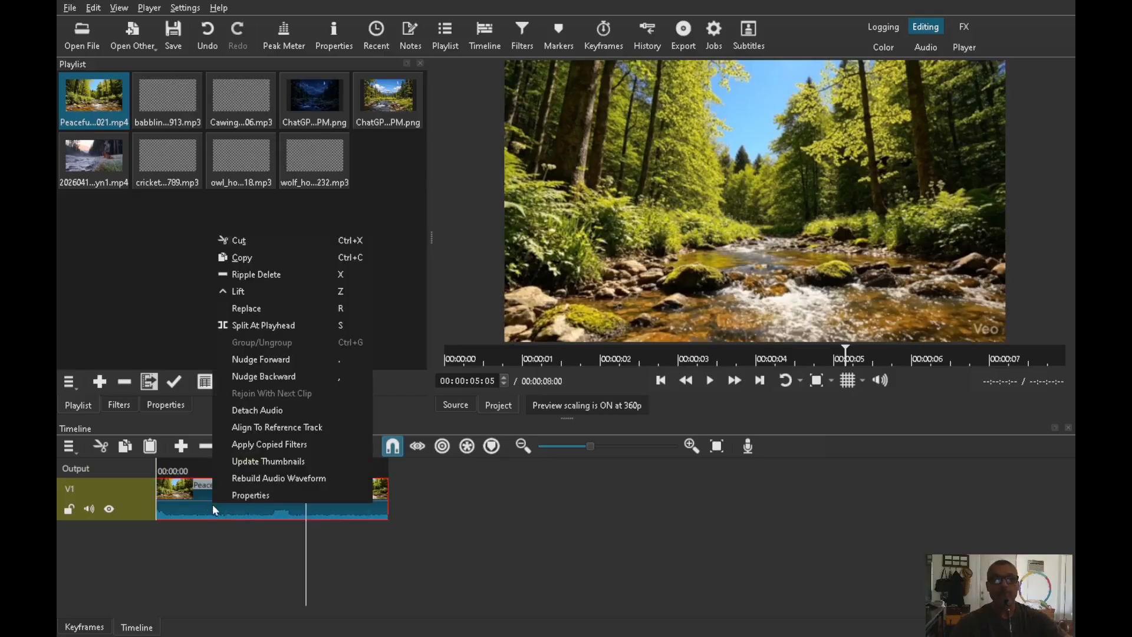
pyautogui.click(296, 414)
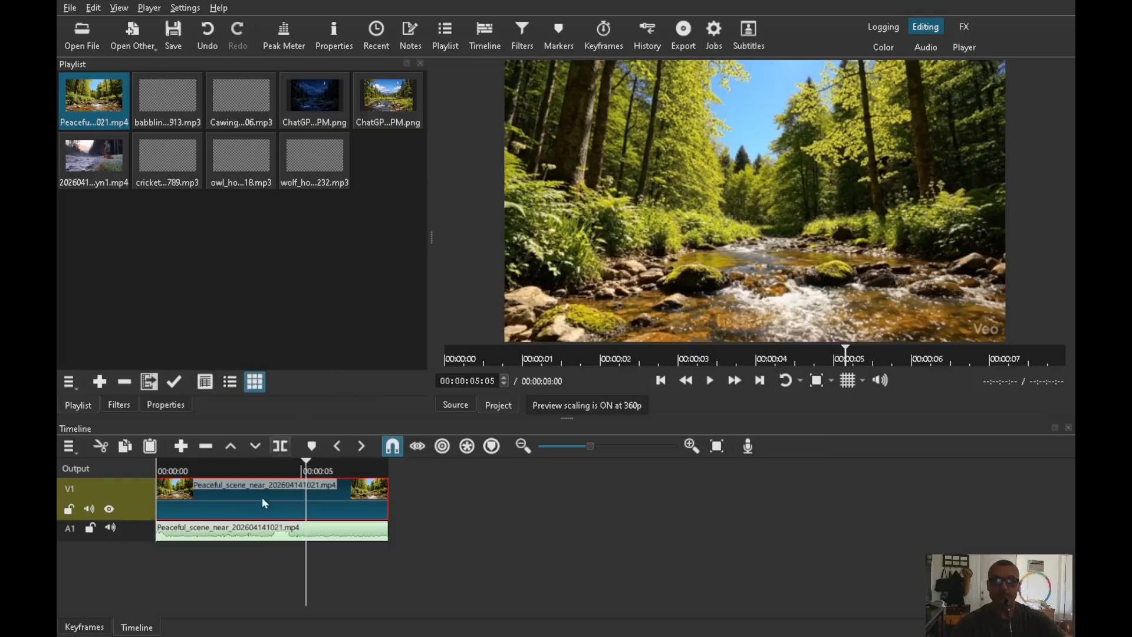
pyautogui.click(218, 534)
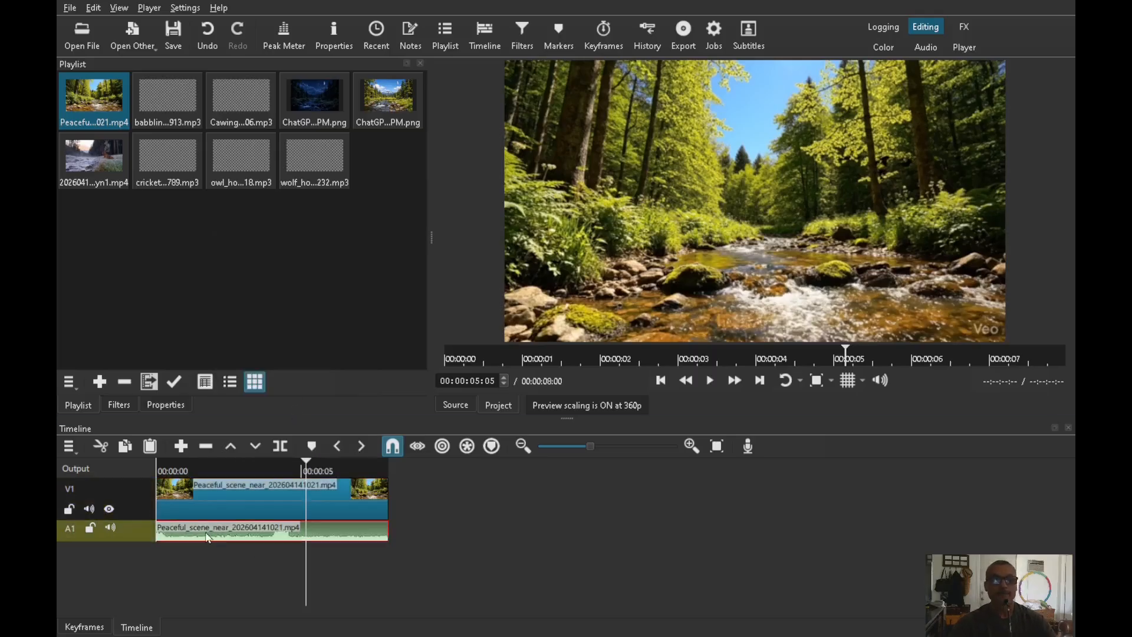
pyautogui.rightClick(188, 535)
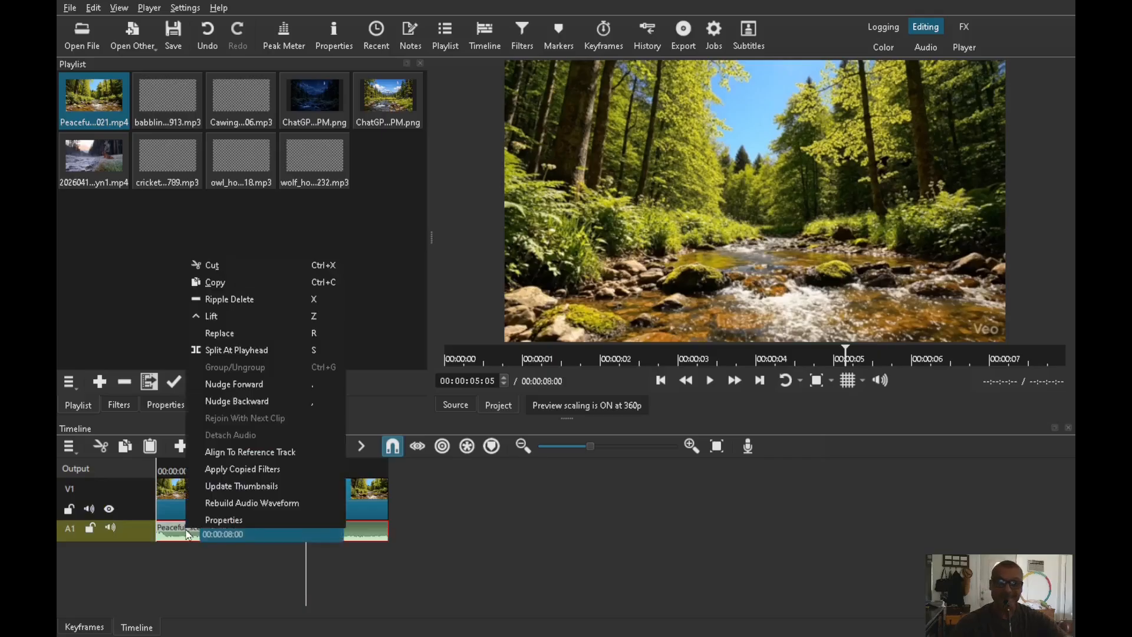
pyautogui.click(229, 299)
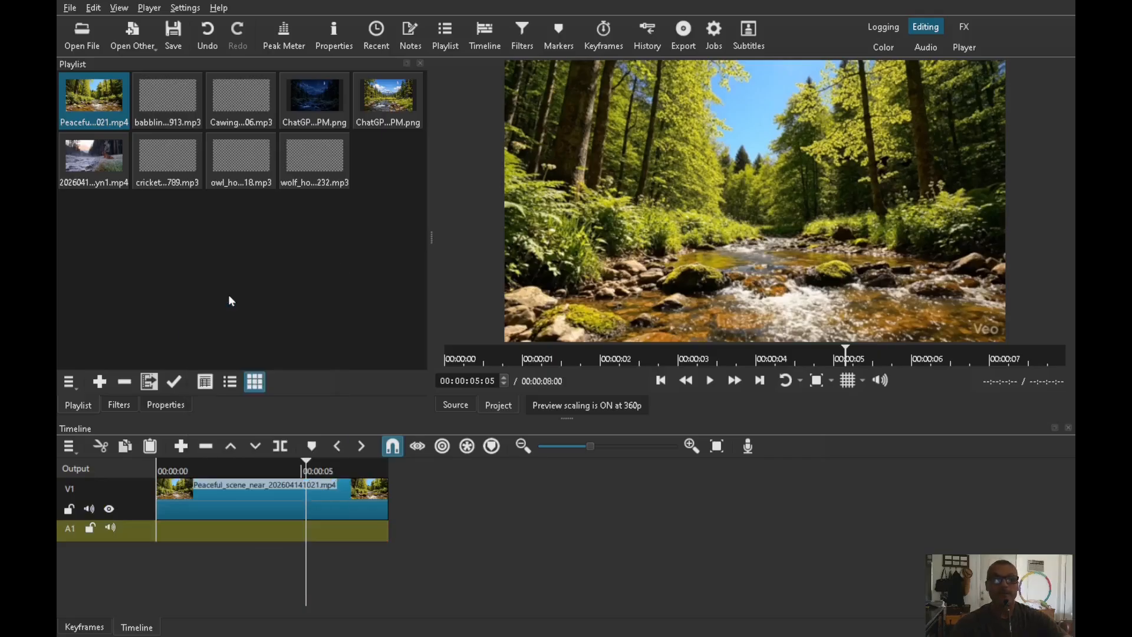
# Step: Place the babbling brook audio at the start of track A1 and preview it from the beginning
pyautogui.moveTo(165, 101); pyautogui.dragTo(164, 532)
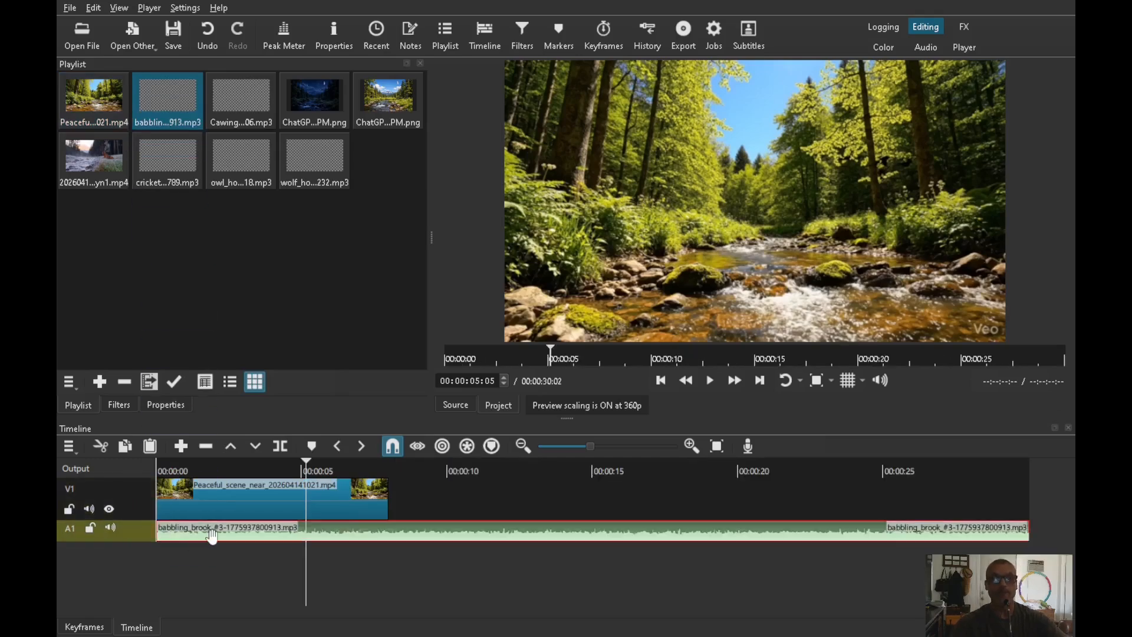
pyautogui.moveTo(165, 469); pyautogui.dragTo(146, 468)
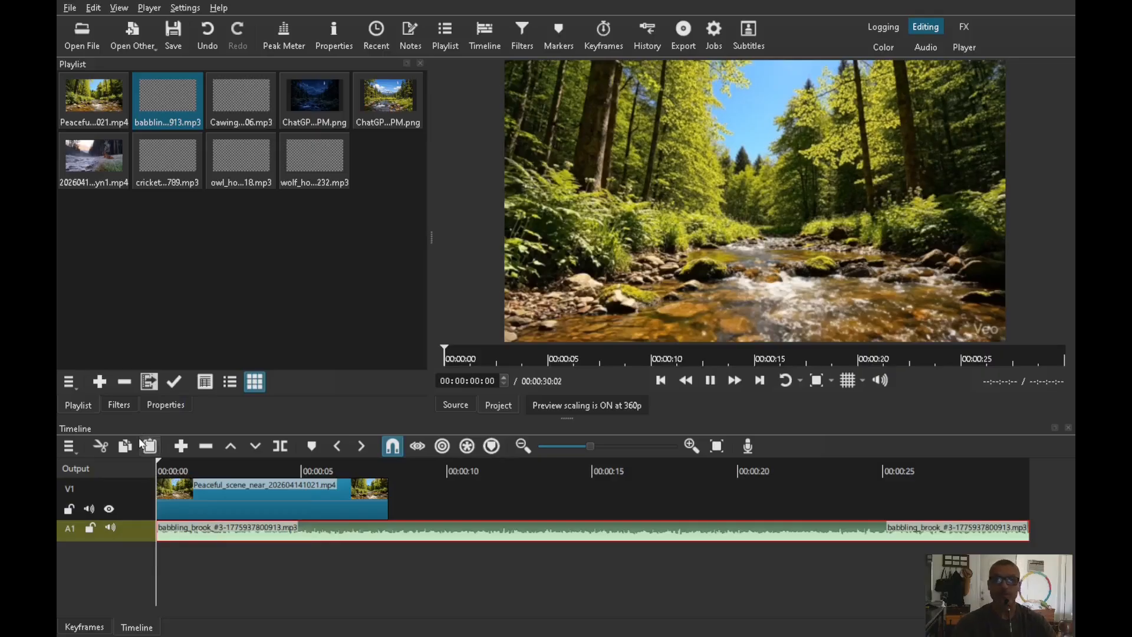
pyautogui.press('space')
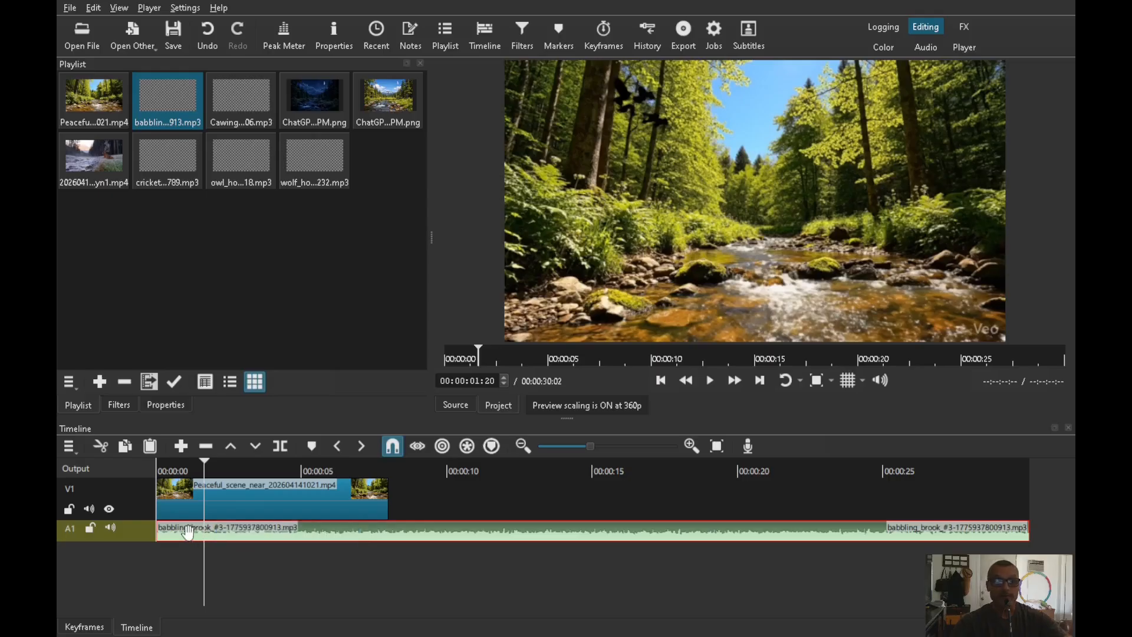
# Step: Add a Gain / Volume filter to the babbling brook clip, set its level to -21.0 dB and preview the result
pyautogui.click(119, 406)
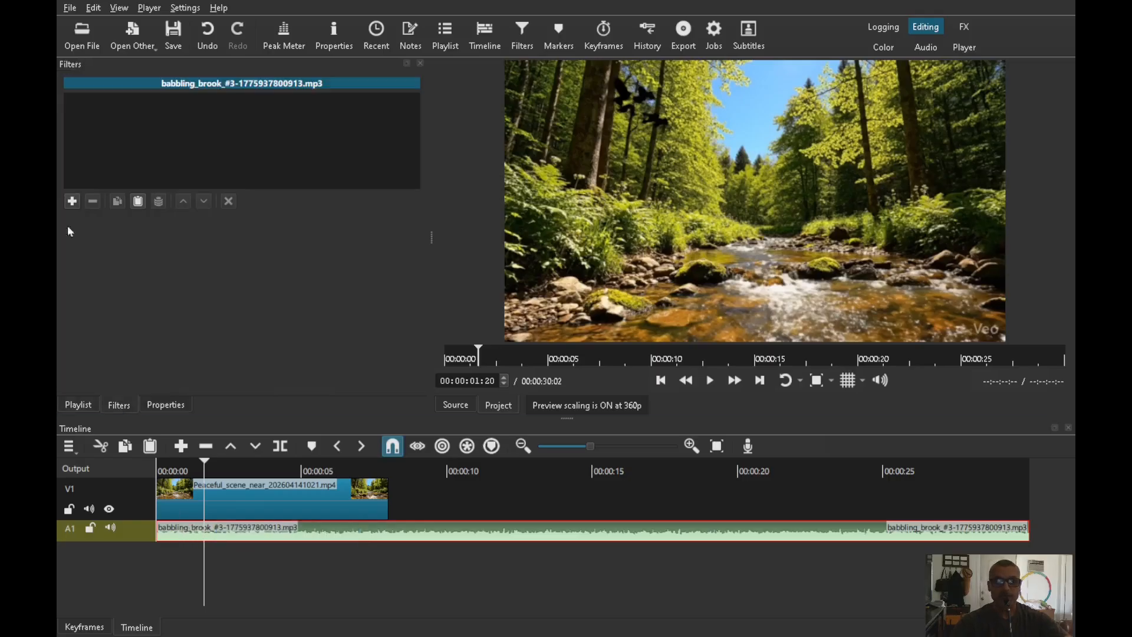
pyautogui.click(71, 202)
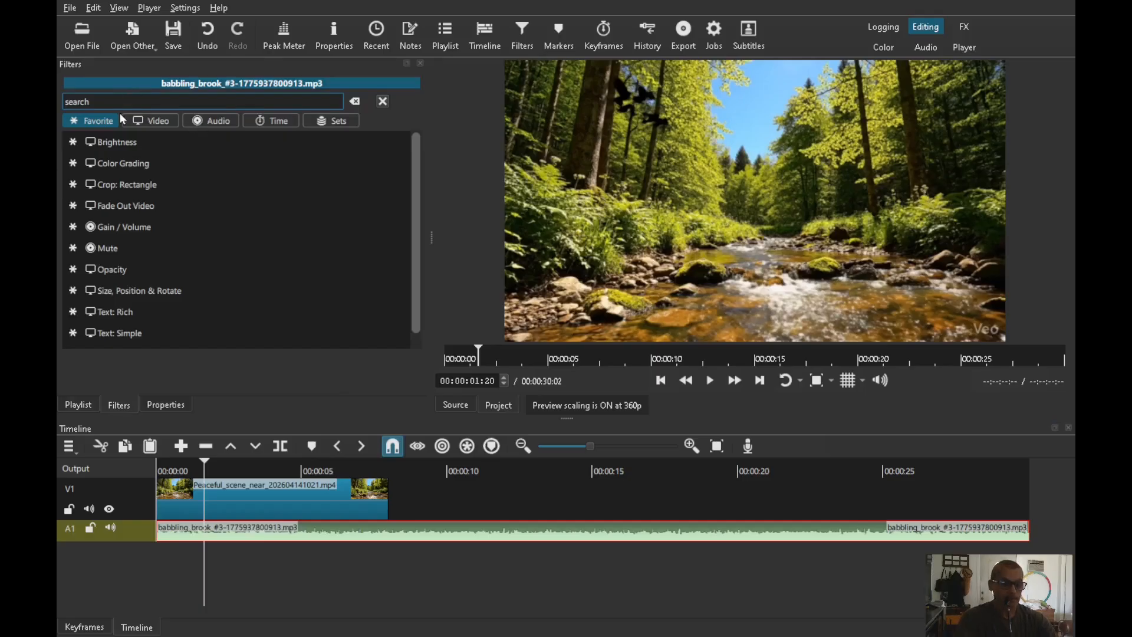
pyautogui.write('gain')
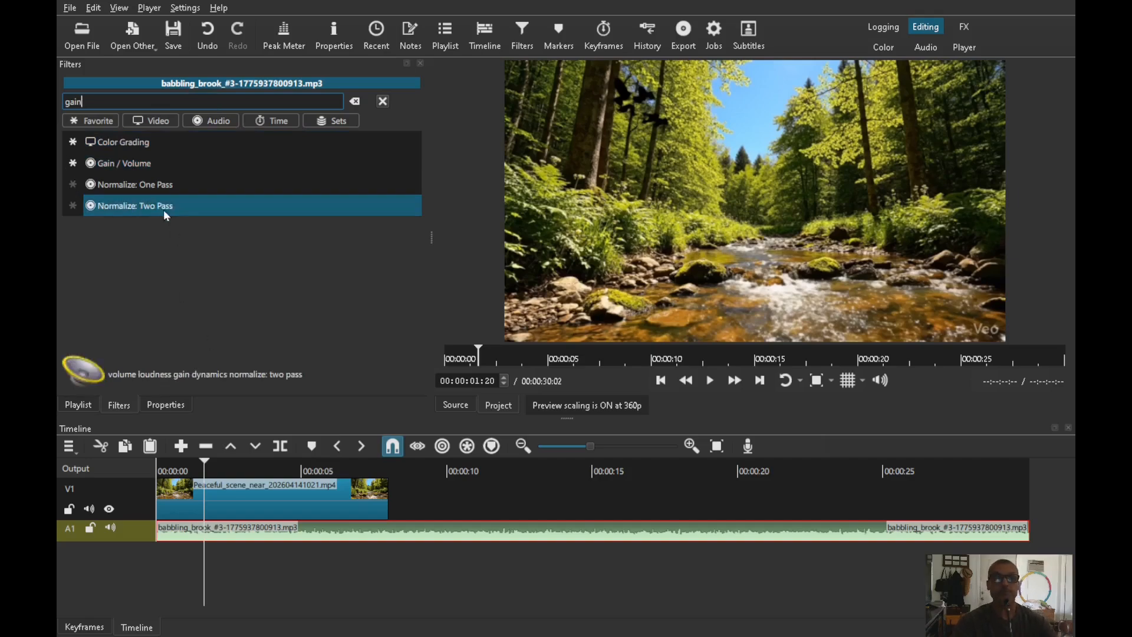
pyautogui.click(154, 168)
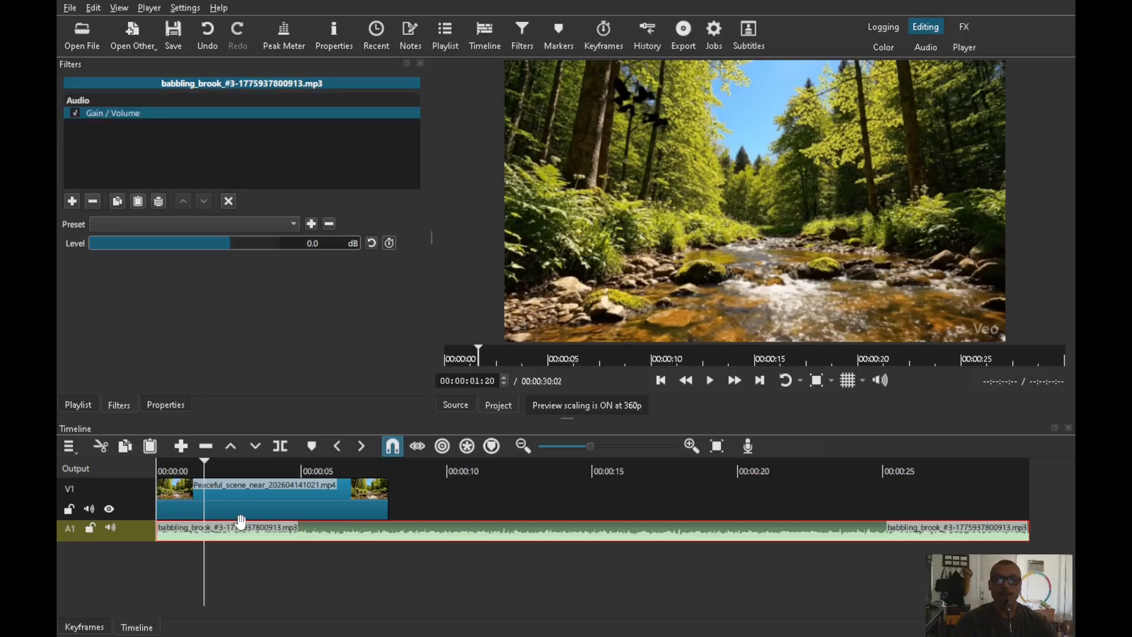
pyautogui.moveTo(216, 243); pyautogui.dragTo(189, 243)
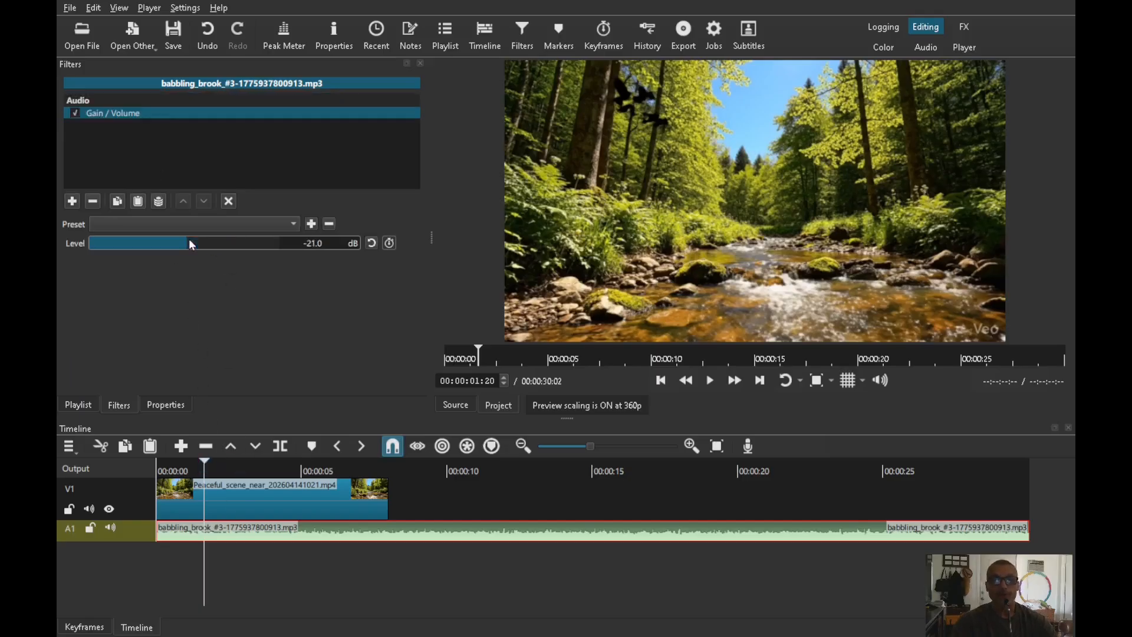
pyautogui.moveTo(164, 466); pyautogui.dragTo(135, 466)
pyautogui.press('space')
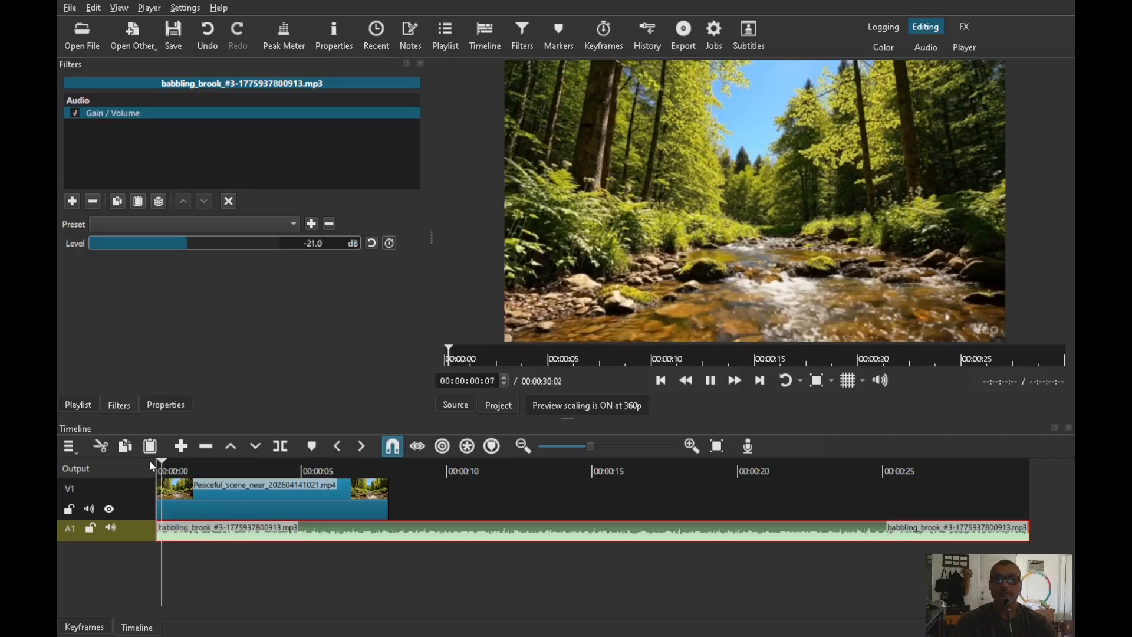
pyautogui.press('space')
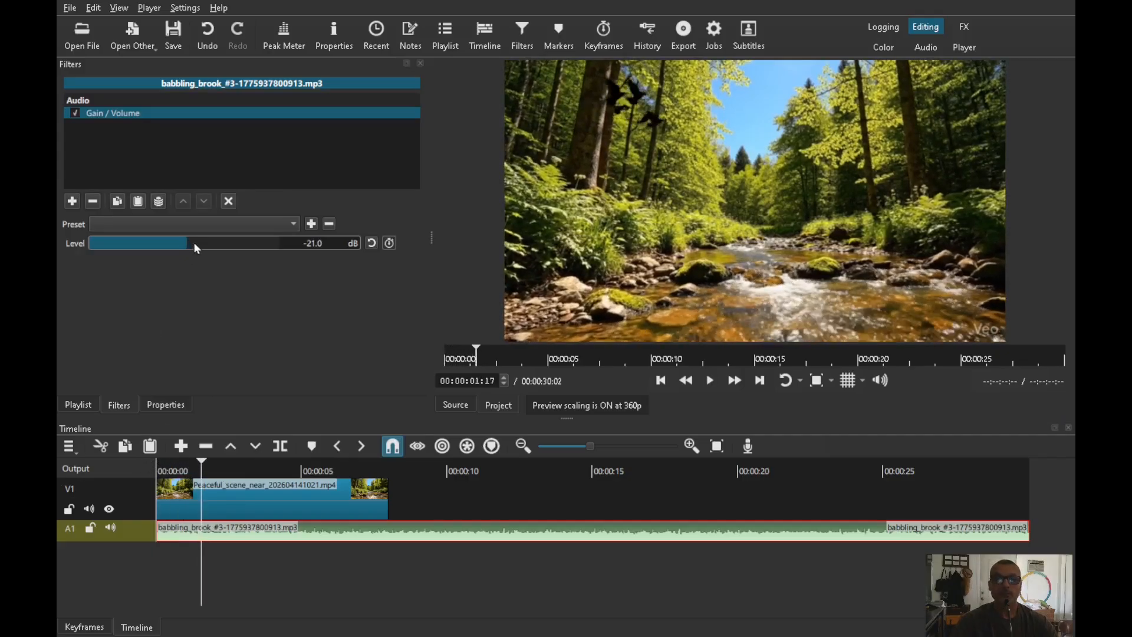
# Step: Fine-tune the babbling brook's gain by ear, trying -17.6 and -11.0 dB, settle on -10.7 dB and replay from the start
pyautogui.click(195, 240)
pyautogui.press('space')
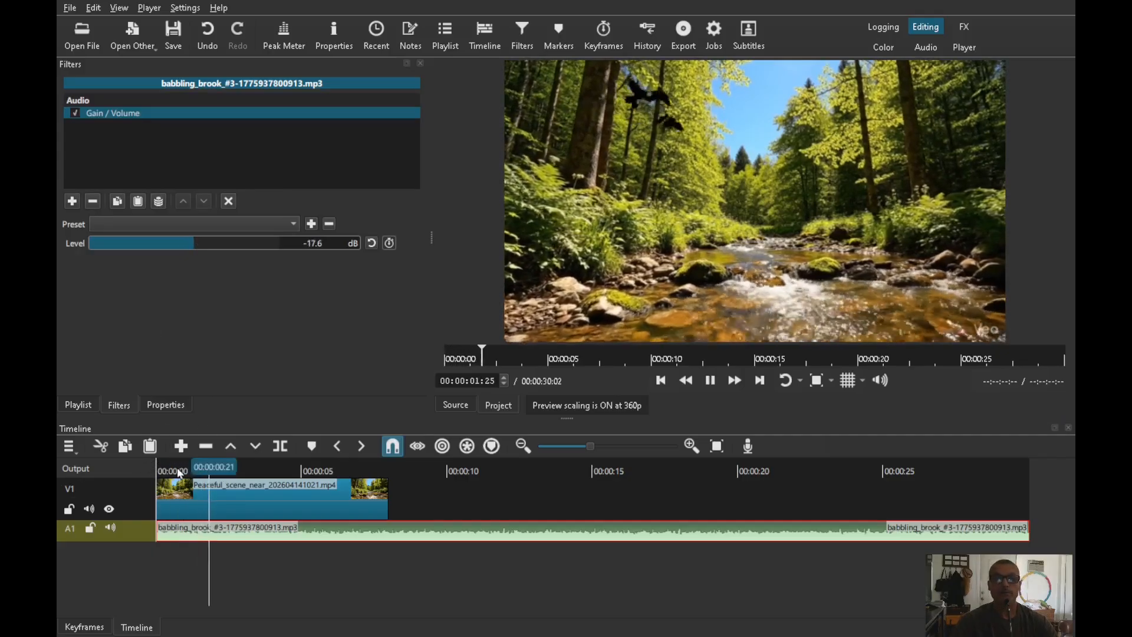
pyautogui.press('space')
pyautogui.click(210, 238)
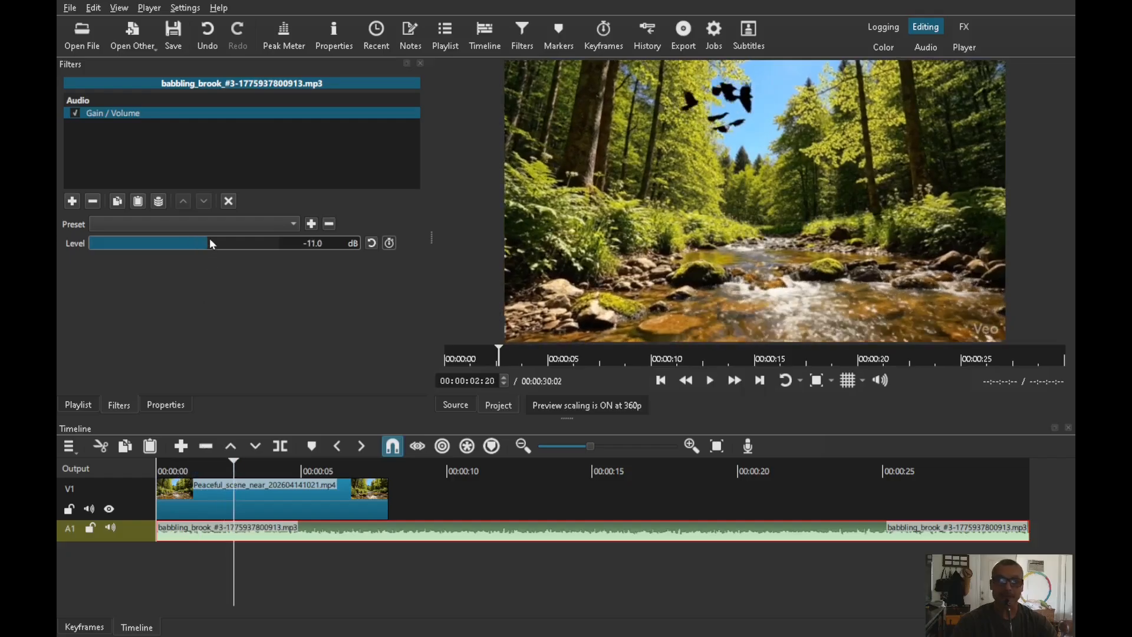
pyautogui.click(165, 470)
pyautogui.press('space')
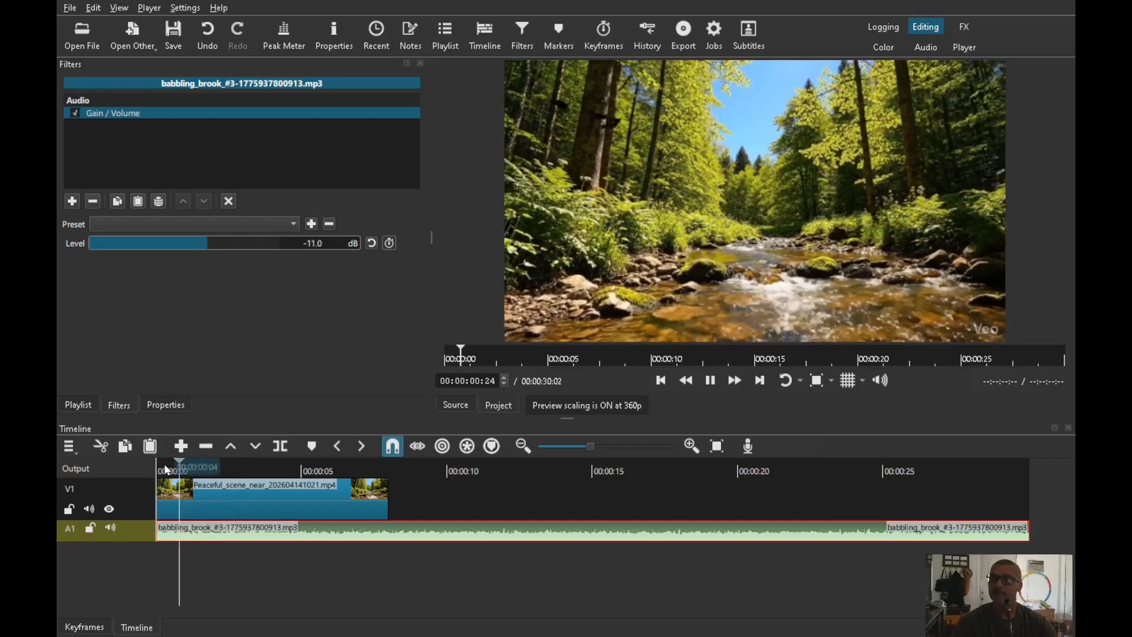
pyautogui.press('space')
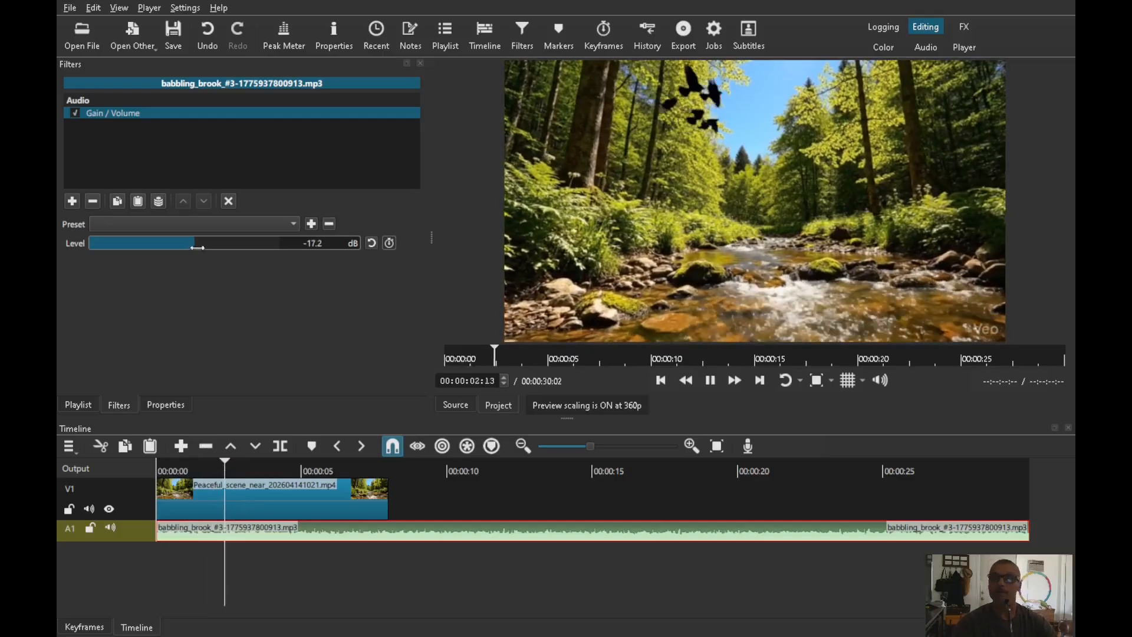
pyautogui.moveTo(197, 247); pyautogui.dragTo(211, 243)
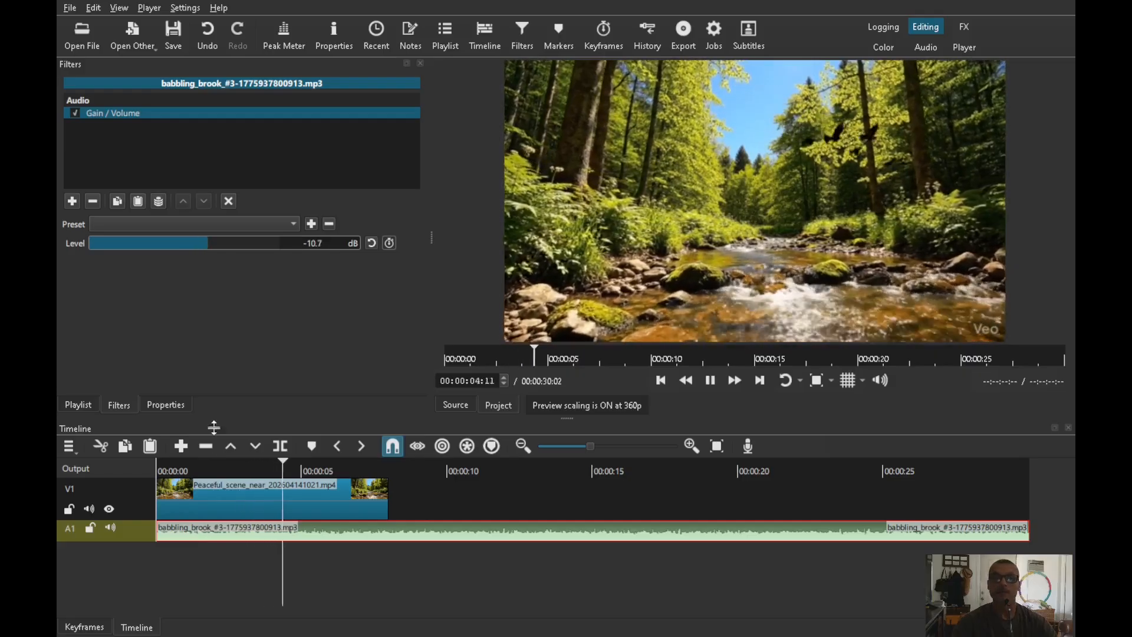
pyautogui.click(157, 469)
pyautogui.press('space')
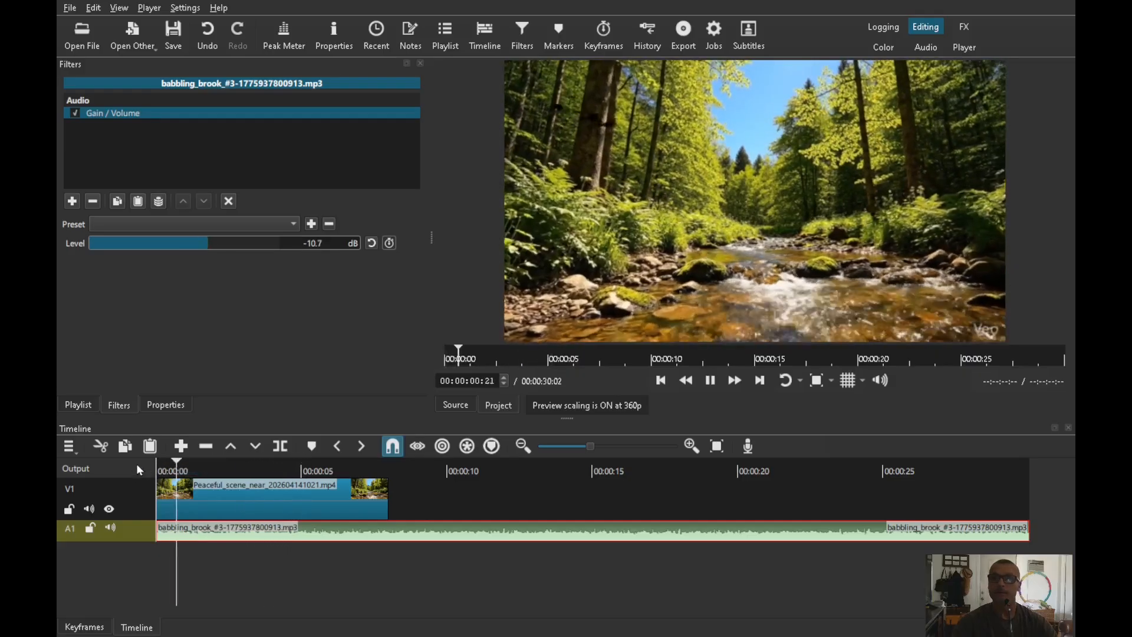
pyautogui.press('space')
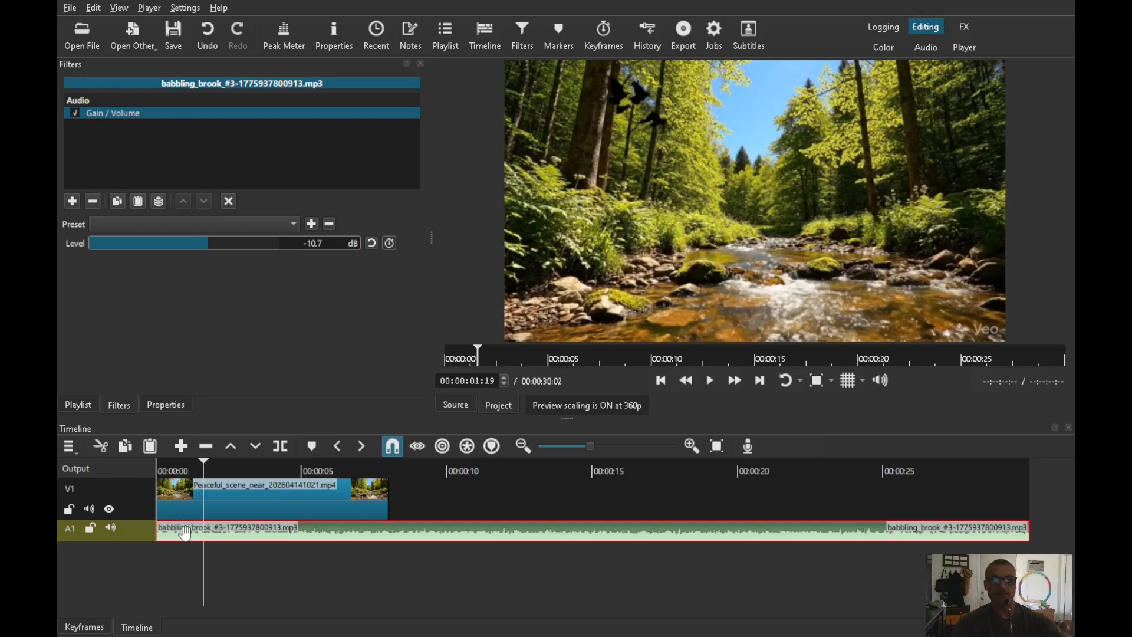
# Step: Add a second audio track below A1
pyautogui.rightClick(144, 534)
pyautogui.moveTo(220, 542)
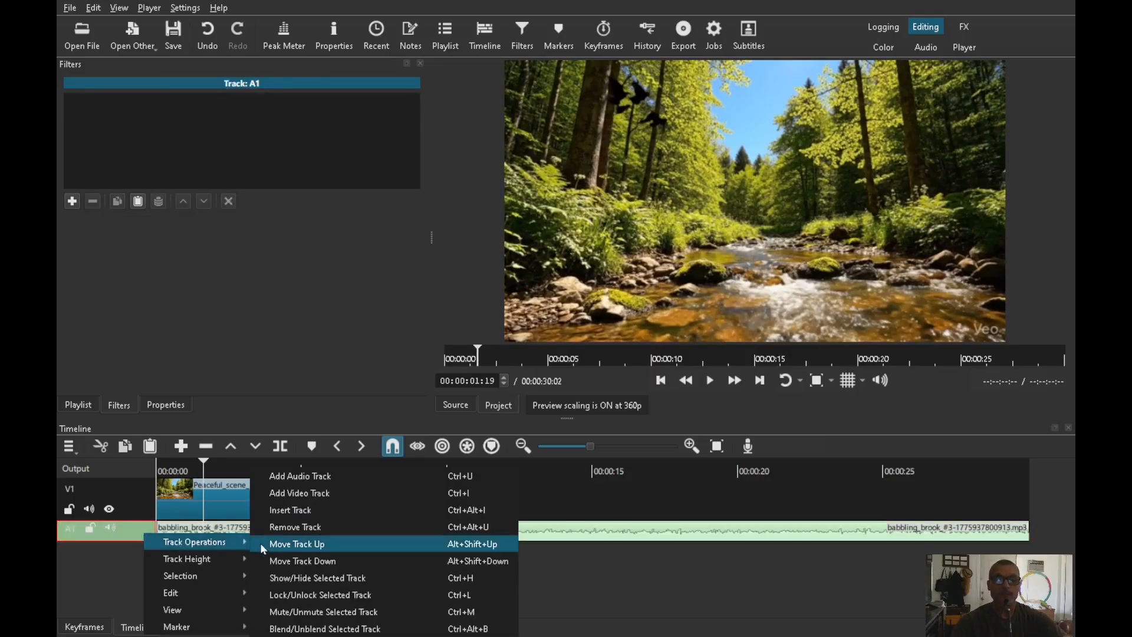
pyautogui.click(339, 479)
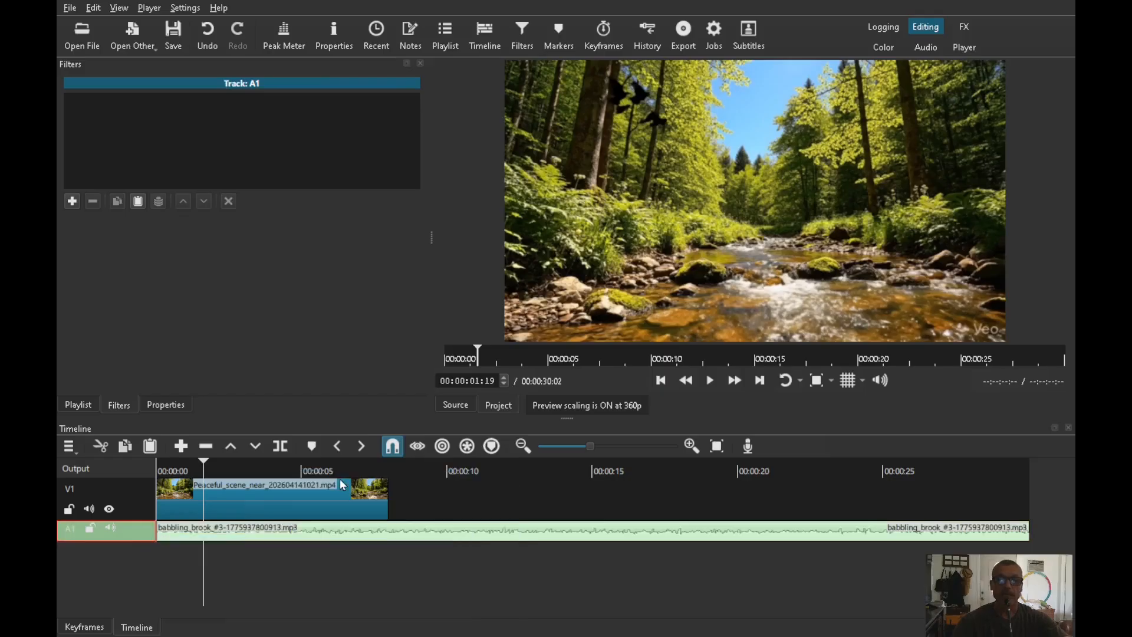
# Step: Place the cawing crows audio at the start of A2, preview it, and trim its end to match the video clip's end
pyautogui.click(78, 406)
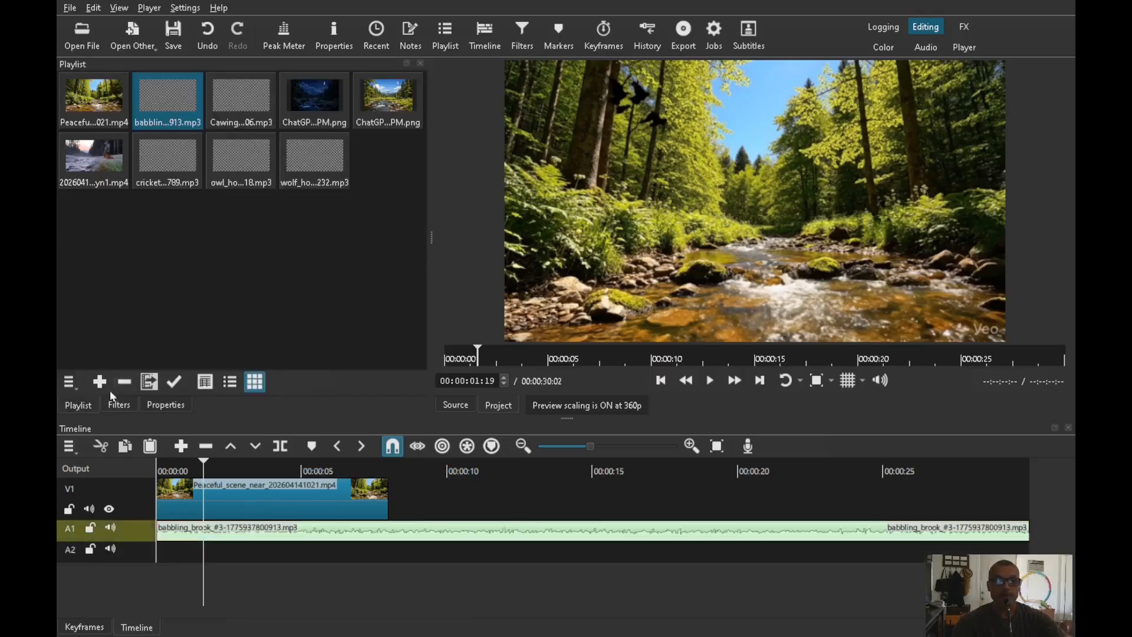
pyautogui.moveTo(239, 90); pyautogui.dragTo(221, 553)
pyautogui.moveTo(174, 470); pyautogui.dragTo(147, 473)
pyautogui.press('space')
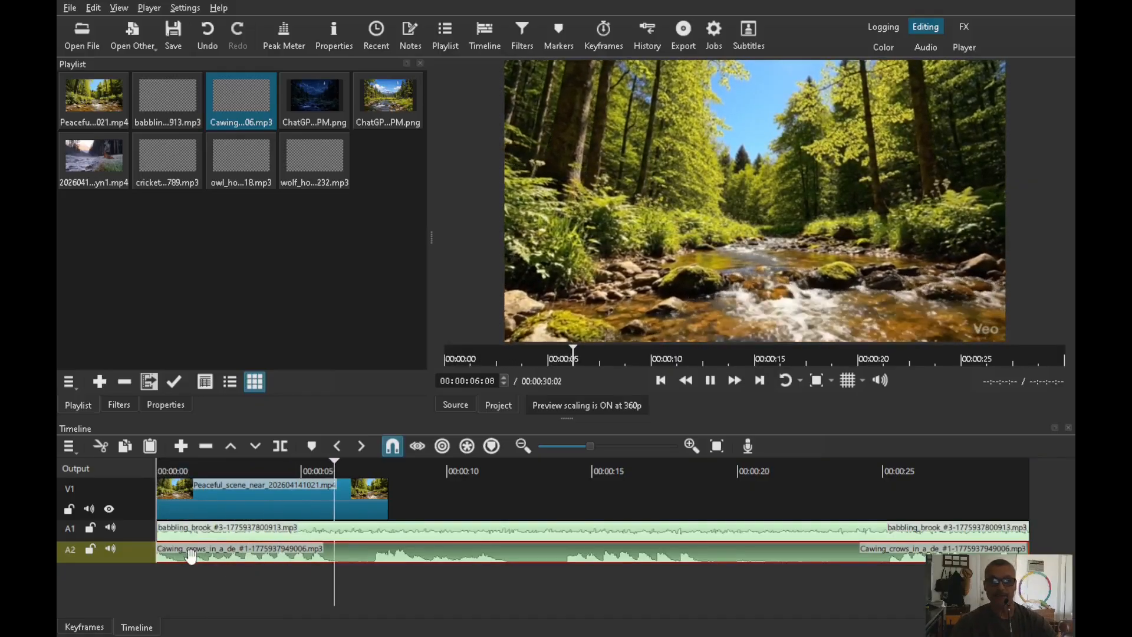
pyautogui.press('space')
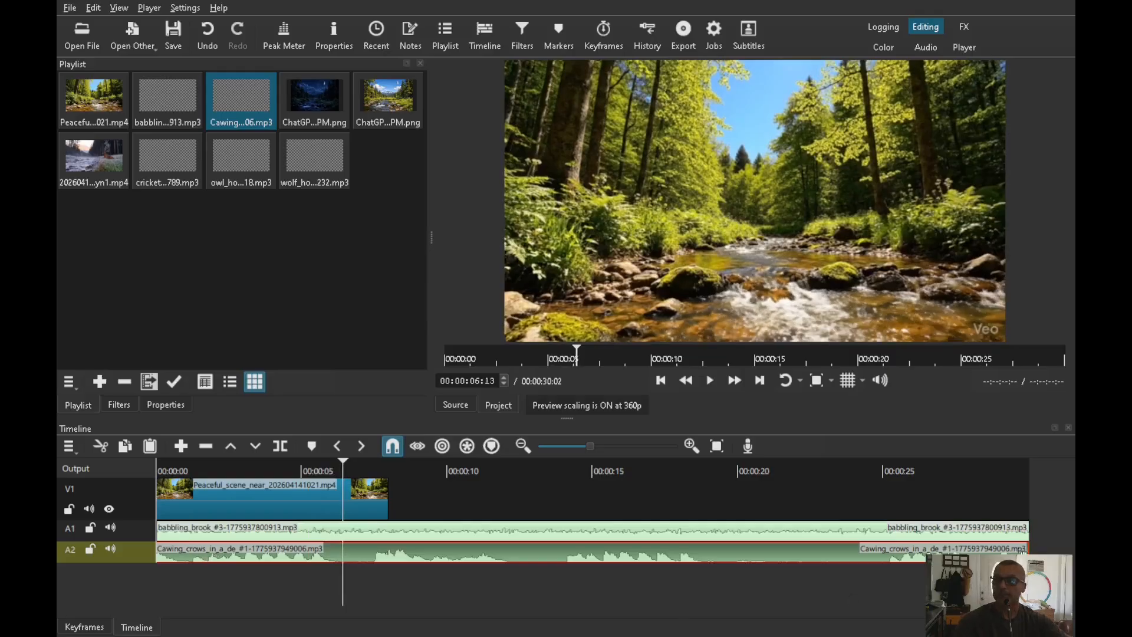
pyautogui.moveTo(1026, 549); pyautogui.dragTo(378, 555)
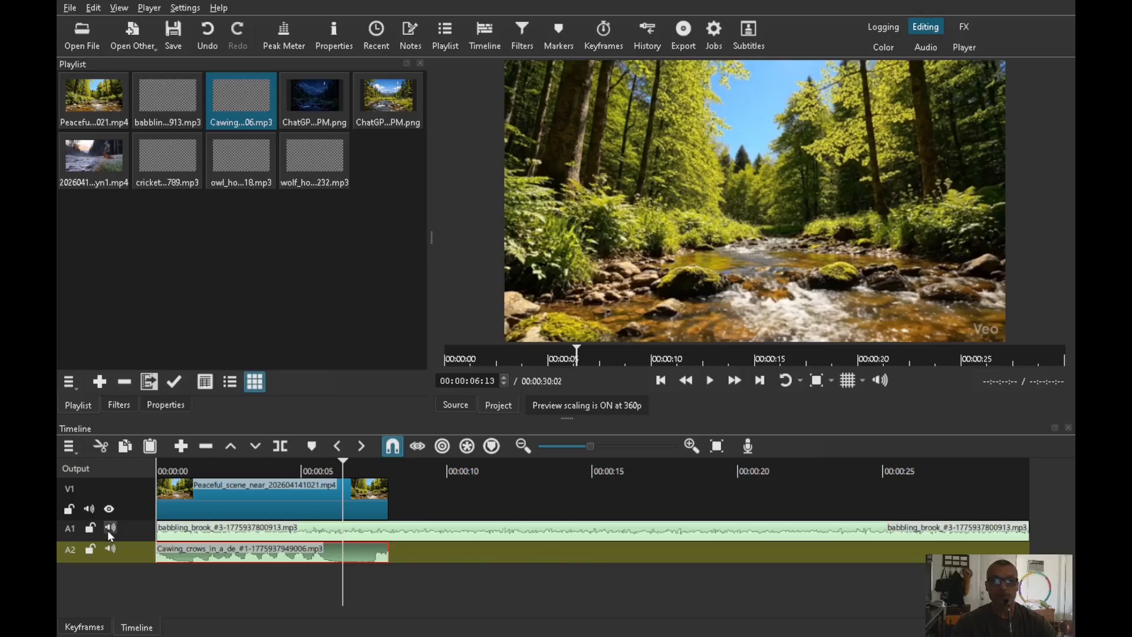
# Step: Mute tracks A1 and A2, play the scene briefly from near the start, and unmute both tracks
pyautogui.click(159, 470)
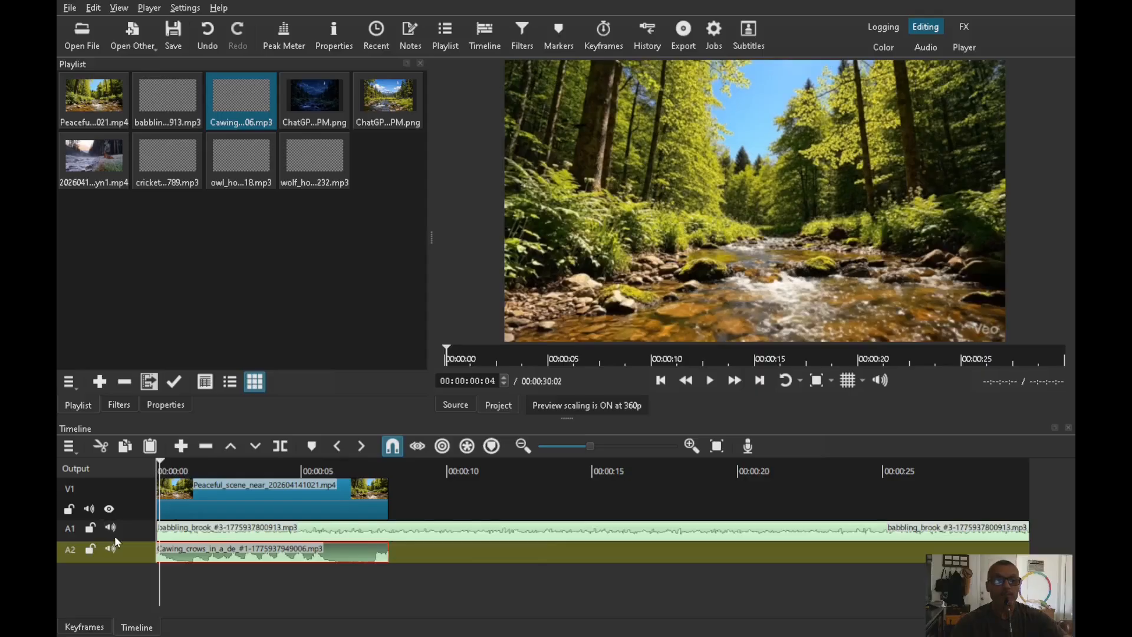
pyautogui.click(115, 530)
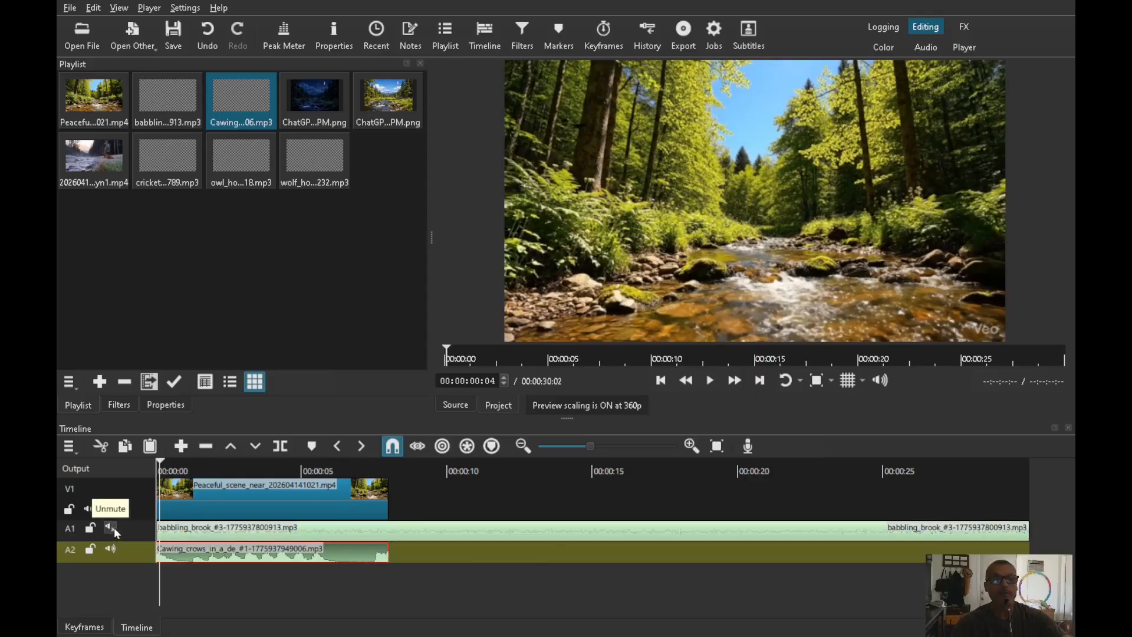
pyautogui.click(111, 548)
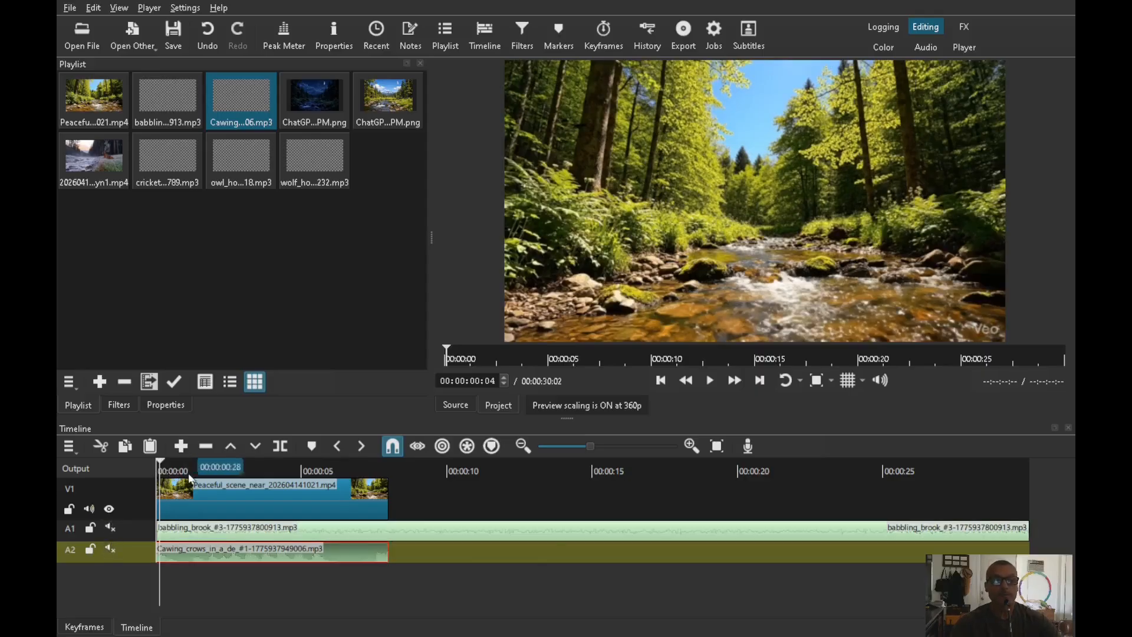
pyautogui.press('space')
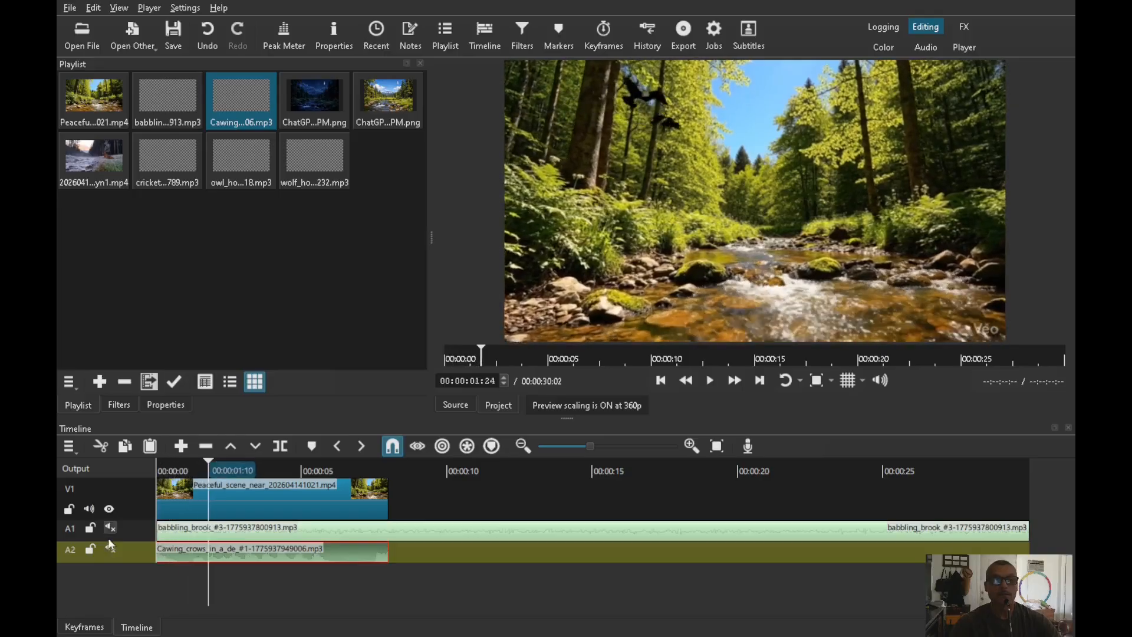
pyautogui.click(110, 527)
pyautogui.click(111, 549)
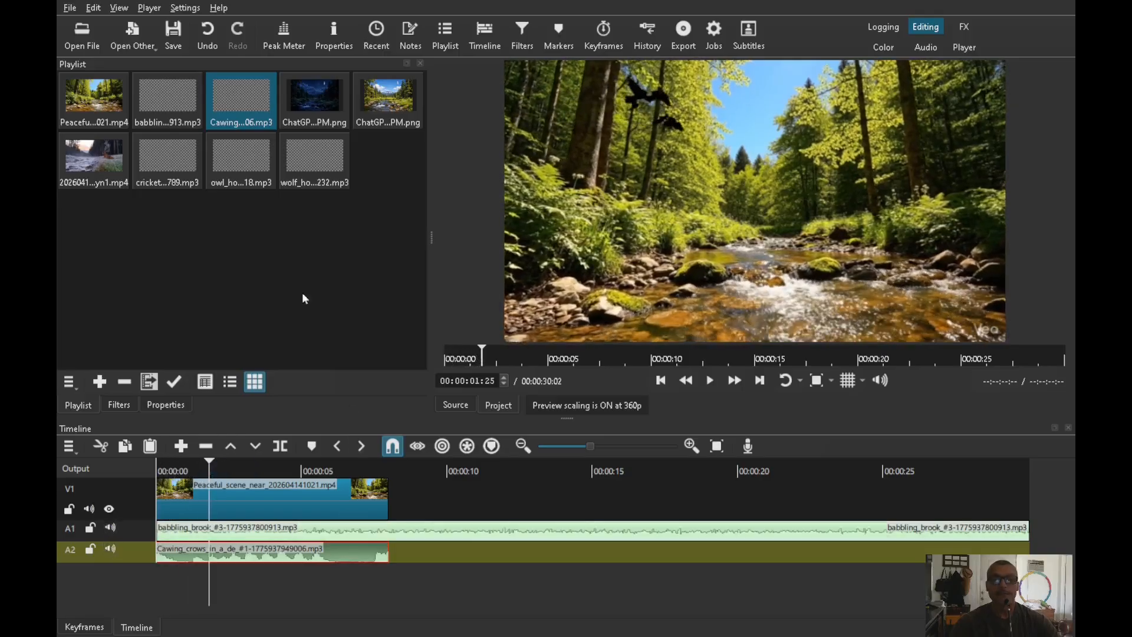
# Step: Place the moonlit forest image on V1 starting at 00:00:10 and extend it to a duration of about 00:00:09:12
pyautogui.moveTo(306, 99); pyautogui.dragTo(506, 513)
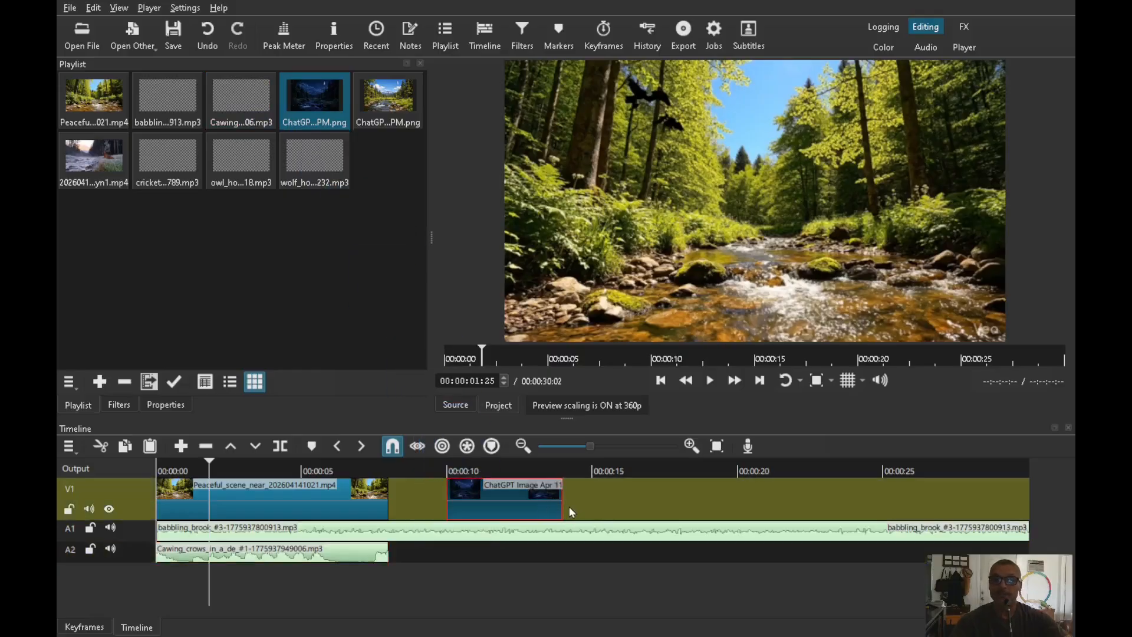
pyautogui.moveTo(567, 508); pyautogui.dragTo(726, 495)
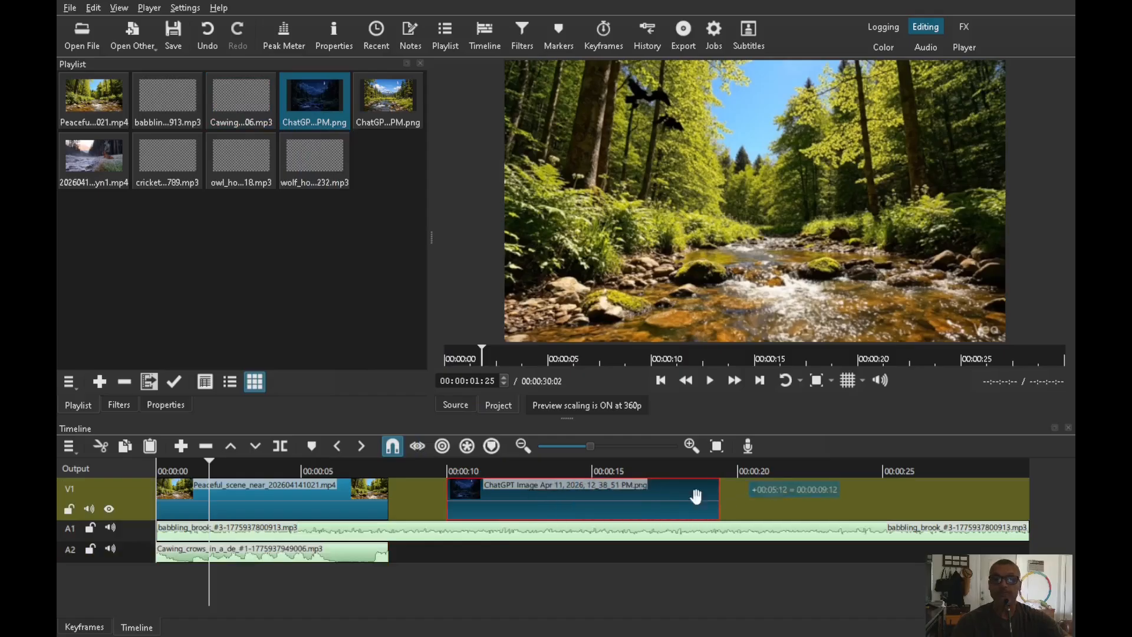
pyautogui.click(498, 469)
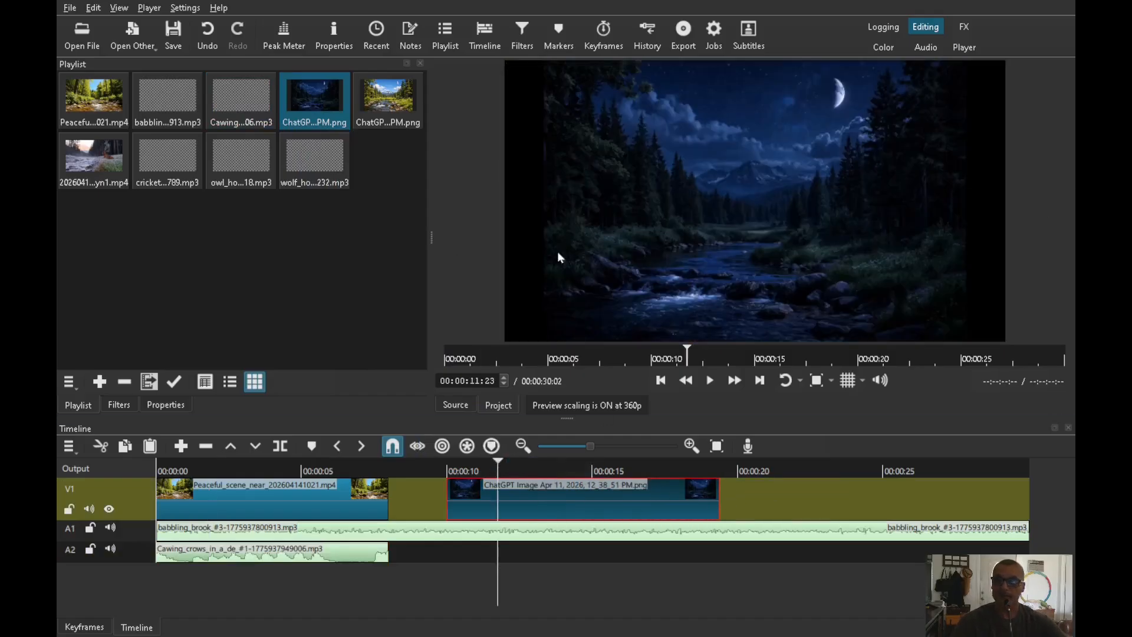
# Step: Add a Size, Position & Rotate filter to the night image and set its zoom to 120% to fill the frame
pyautogui.click(119, 405)
pyautogui.click(72, 202)
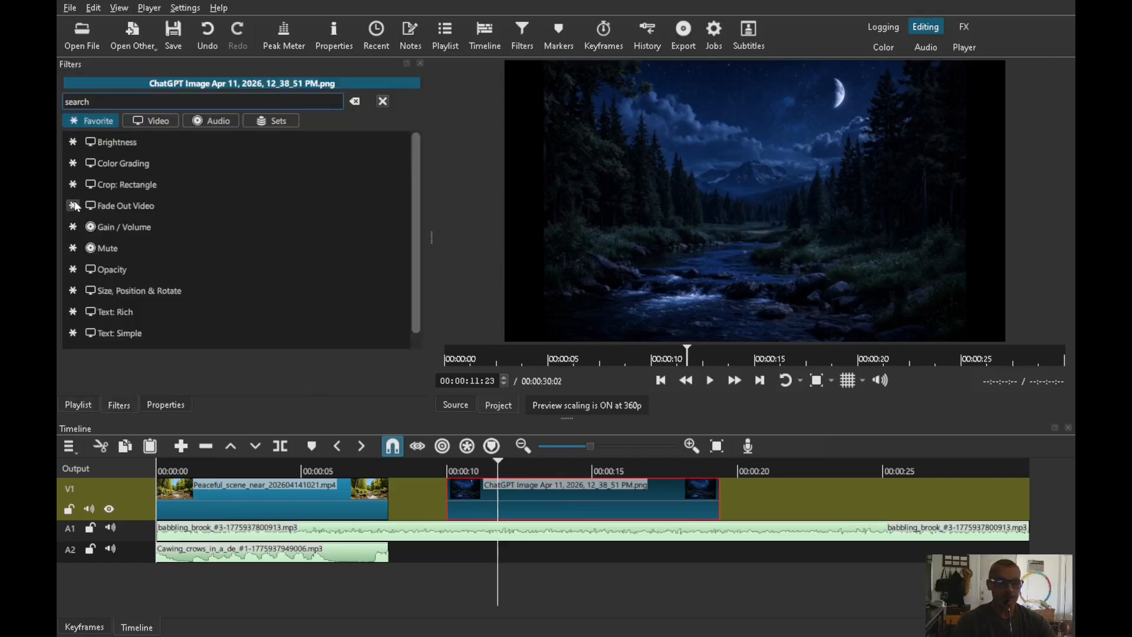
pyautogui.write('siz')
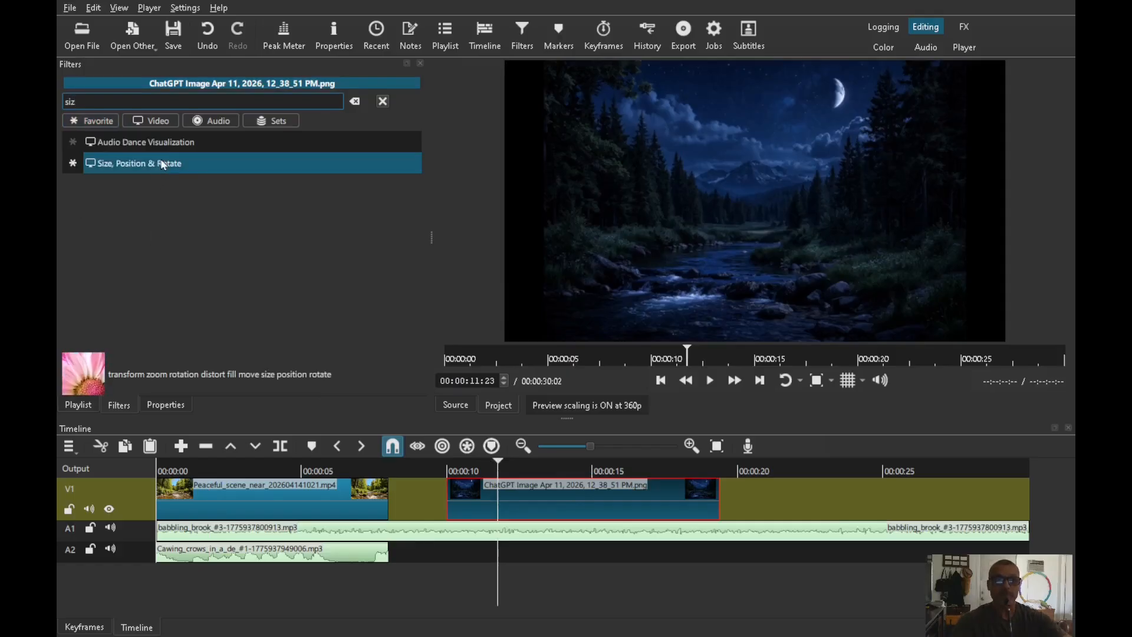
pyautogui.click(185, 163)
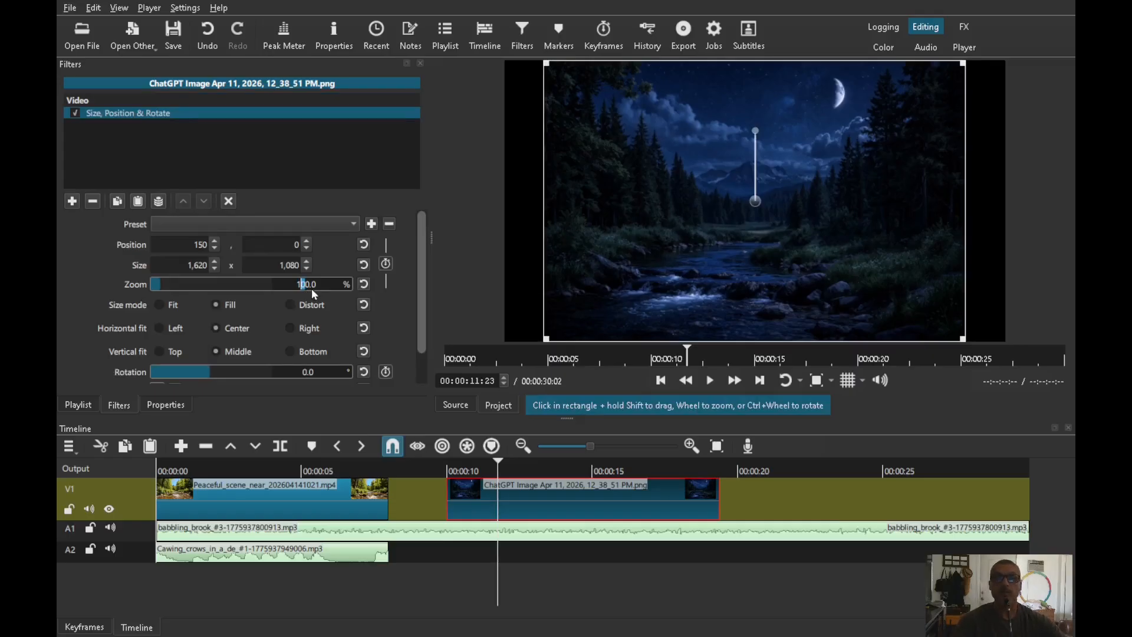
pyautogui.write('2')
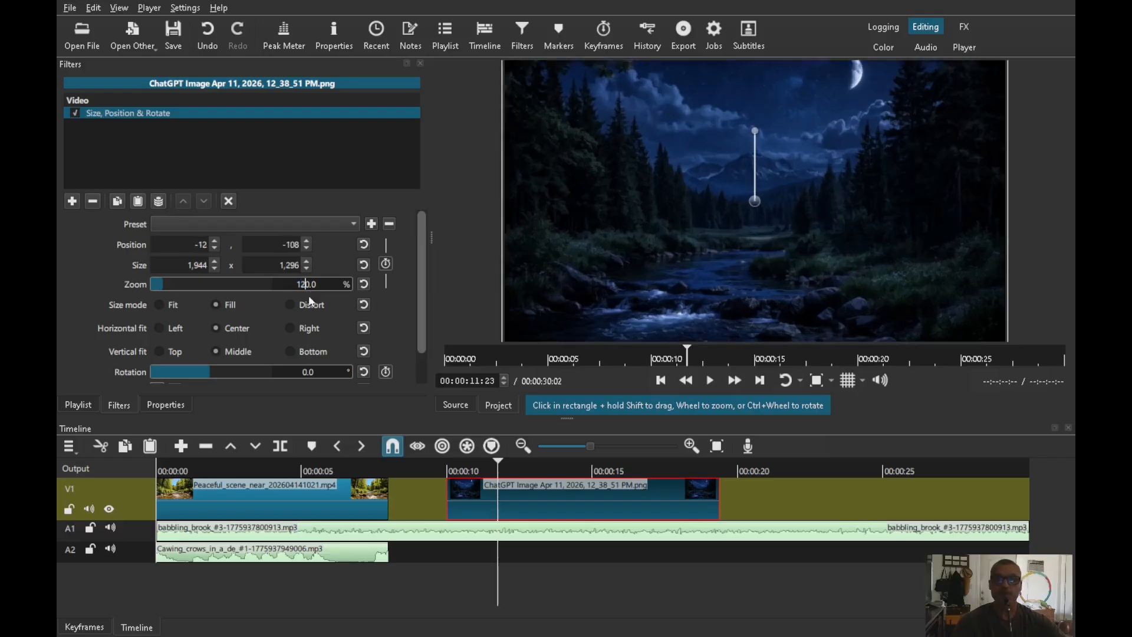
# Step: Place the cricket audio on A2 at the start of the night image and preview it briefly
pyautogui.doubleClick(473, 498)
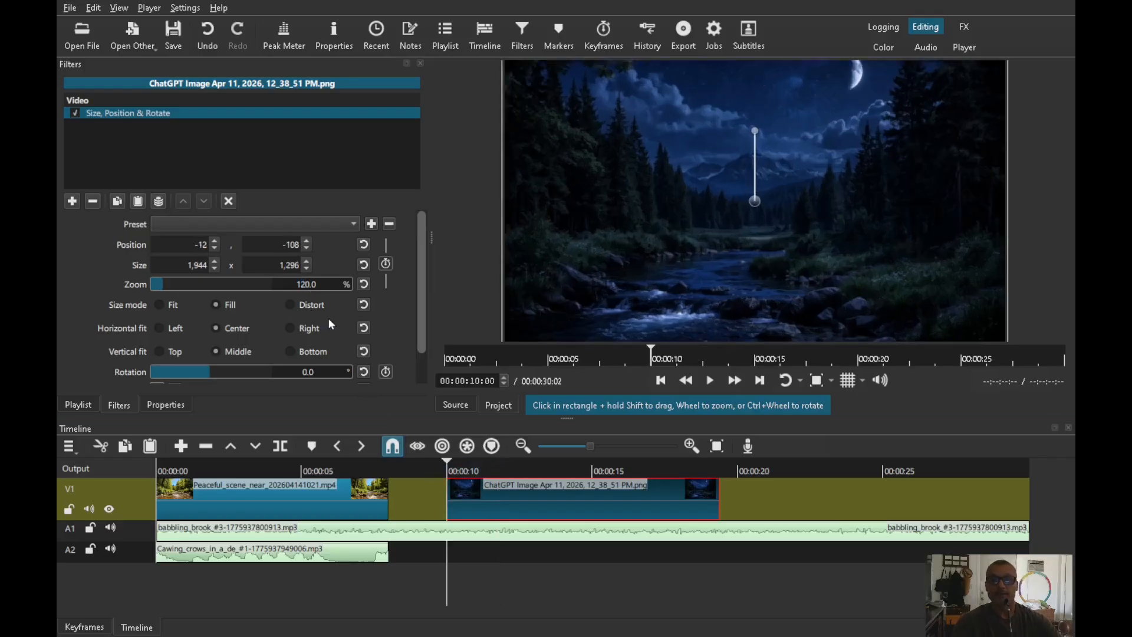
pyautogui.click(79, 404)
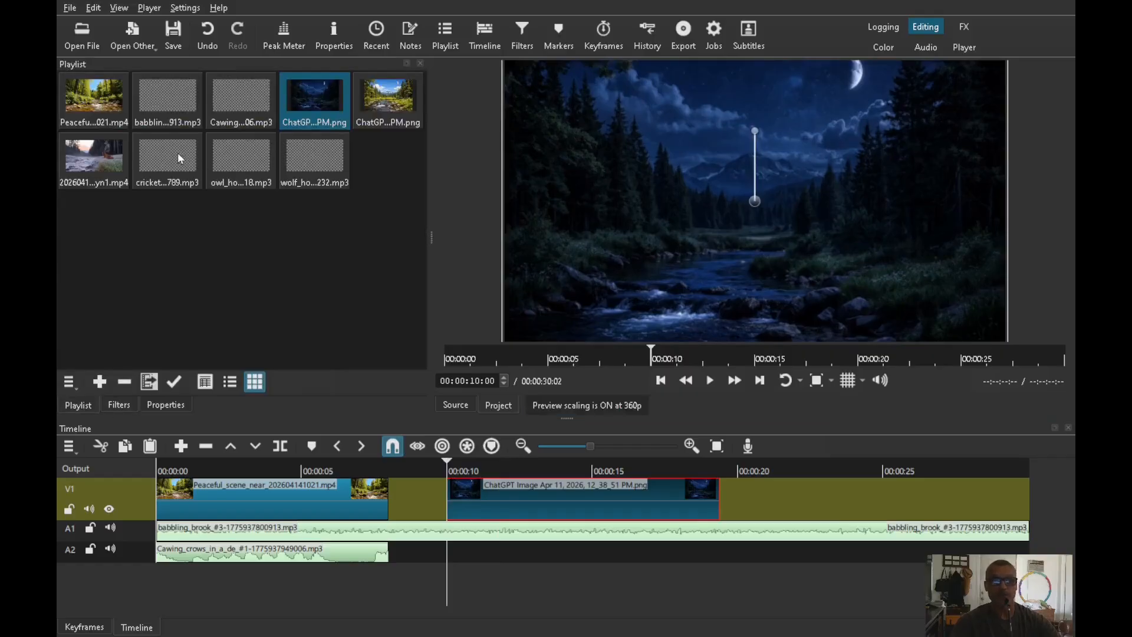
pyautogui.moveTo(178, 152); pyautogui.dragTo(498, 560)
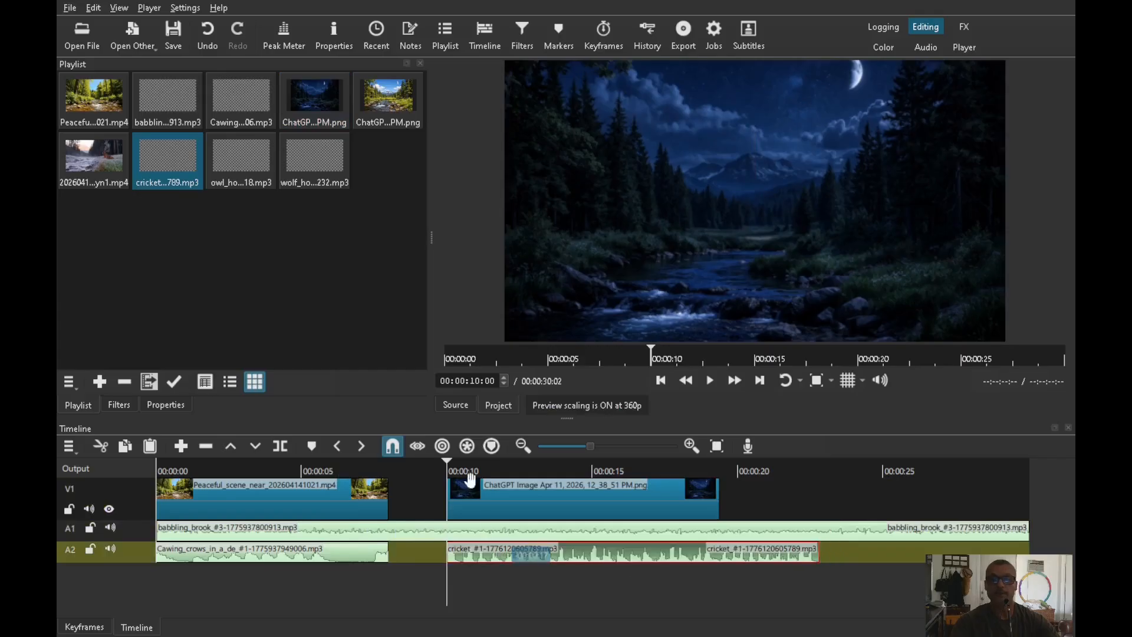
pyautogui.press('space')
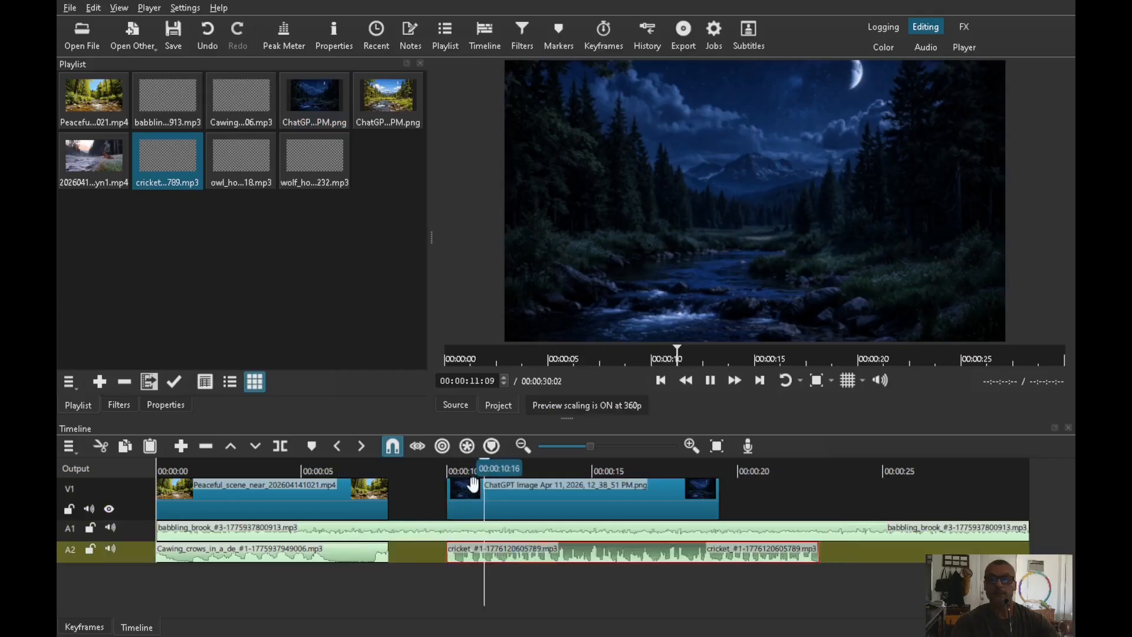
pyautogui.press('space')
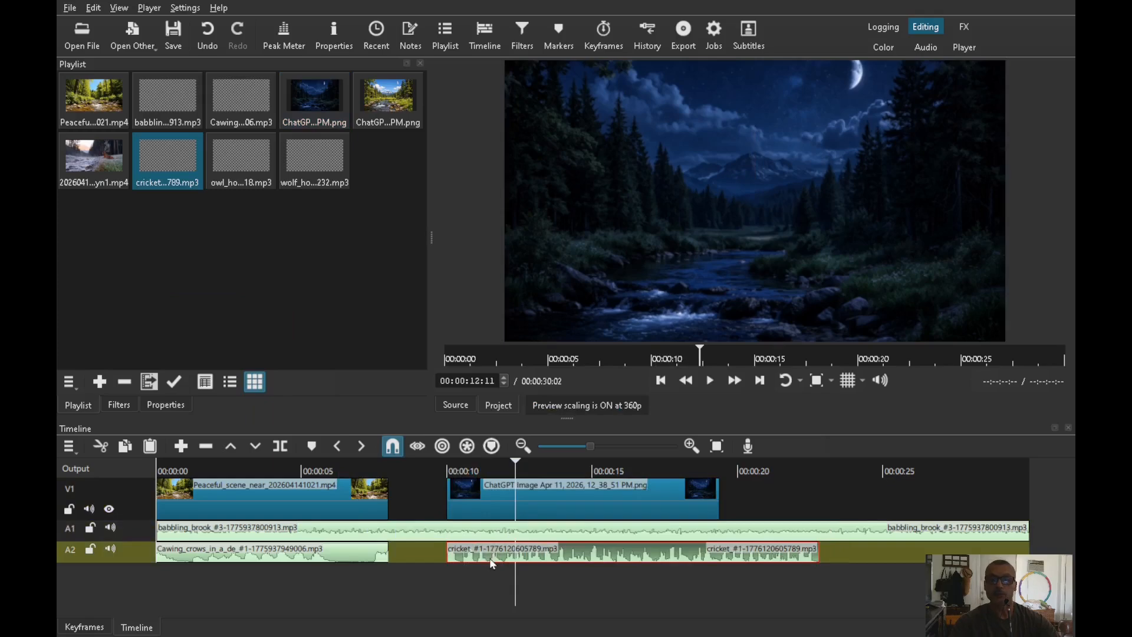
# Step: Add a Gain / Volume filter to the cricket clip, set its level to -14.9 dB, and play the night scene from its start
pyautogui.press('Up')
pyautogui.click(120, 405)
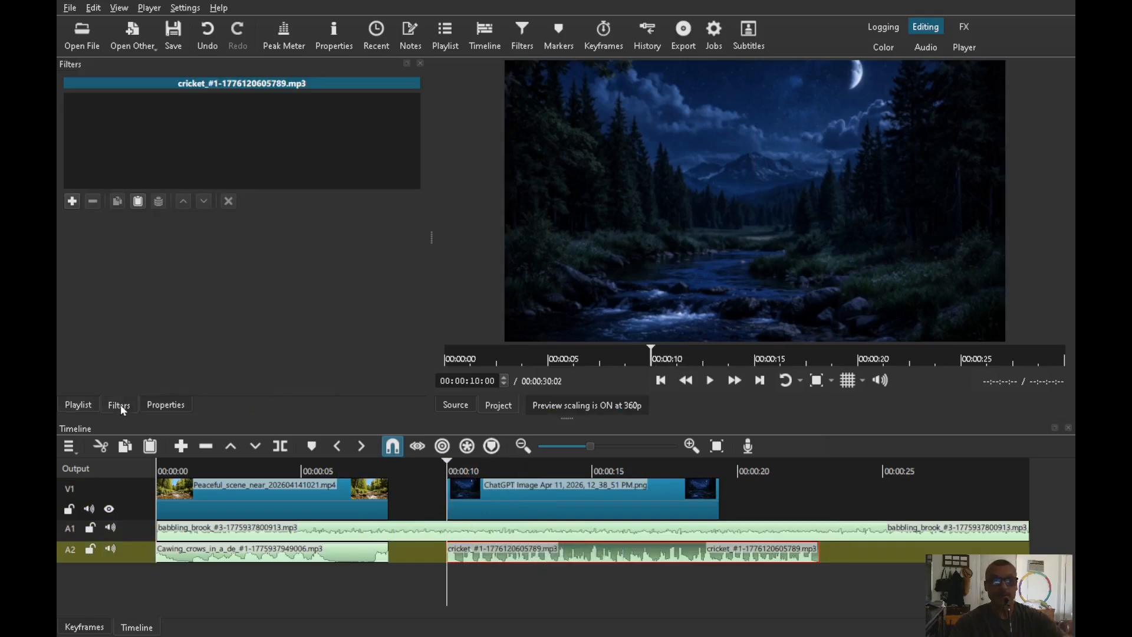
pyautogui.click(73, 202)
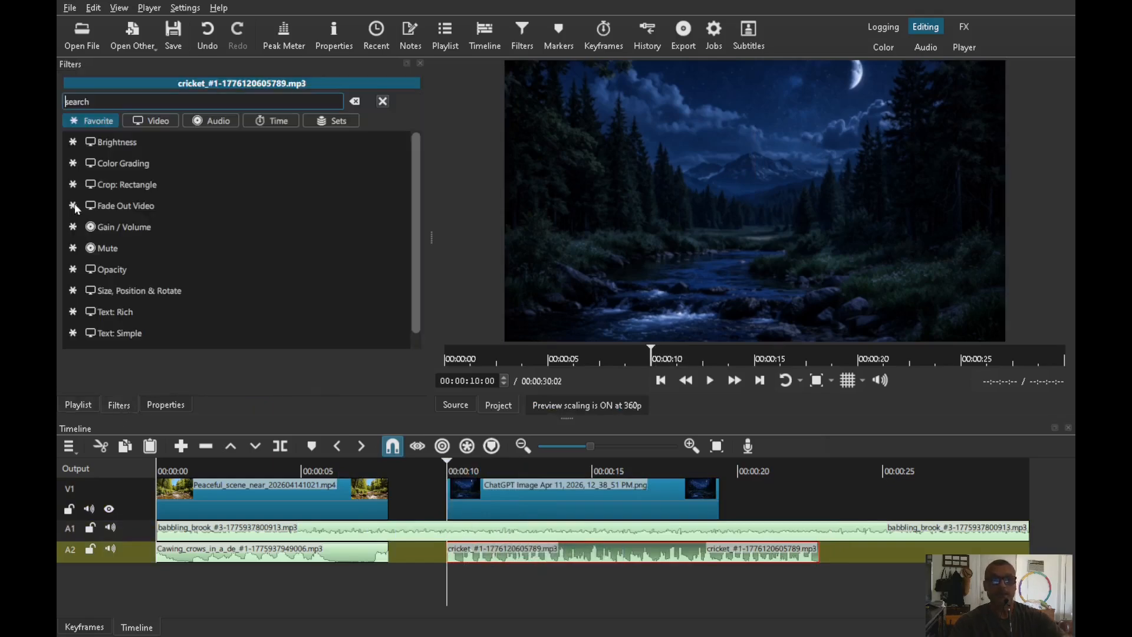
pyautogui.click(163, 229)
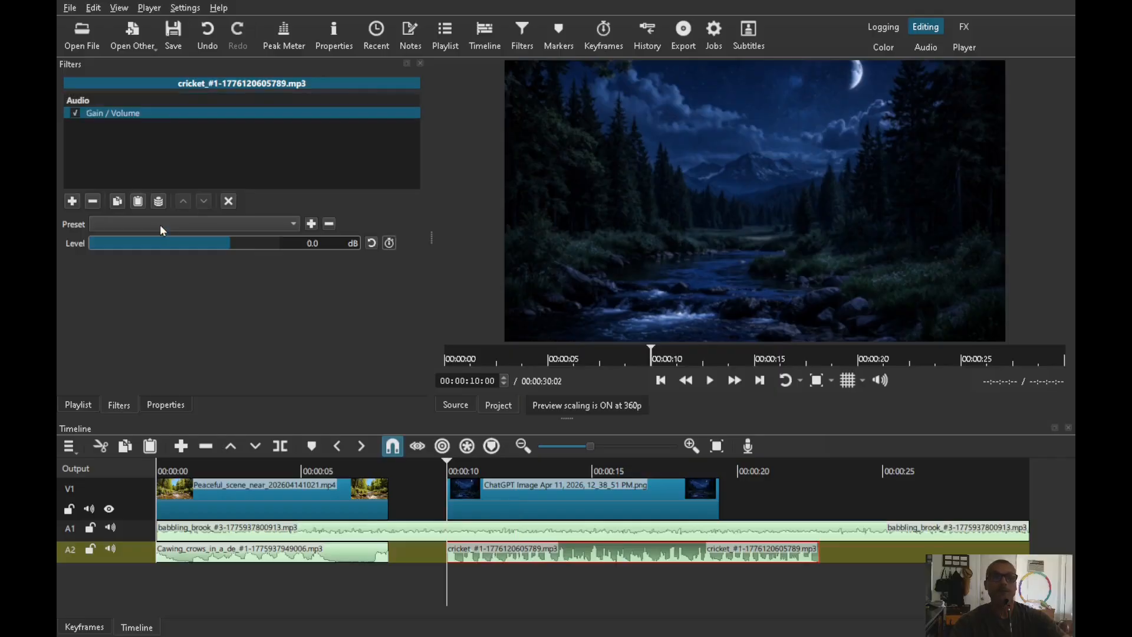
pyautogui.press('space')
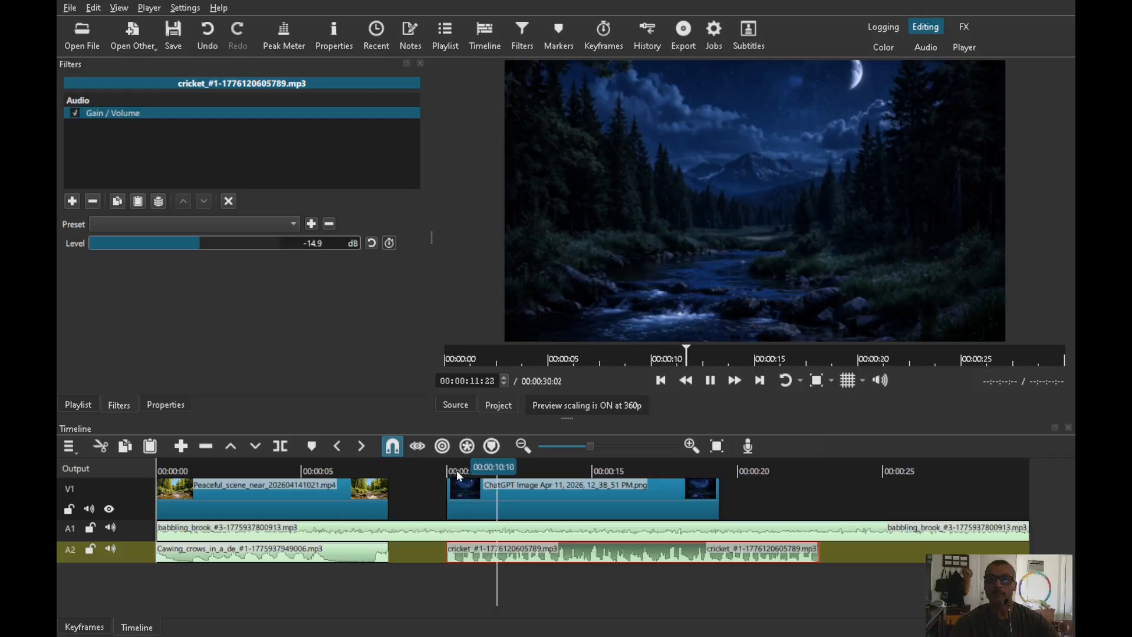
pyautogui.press('space')
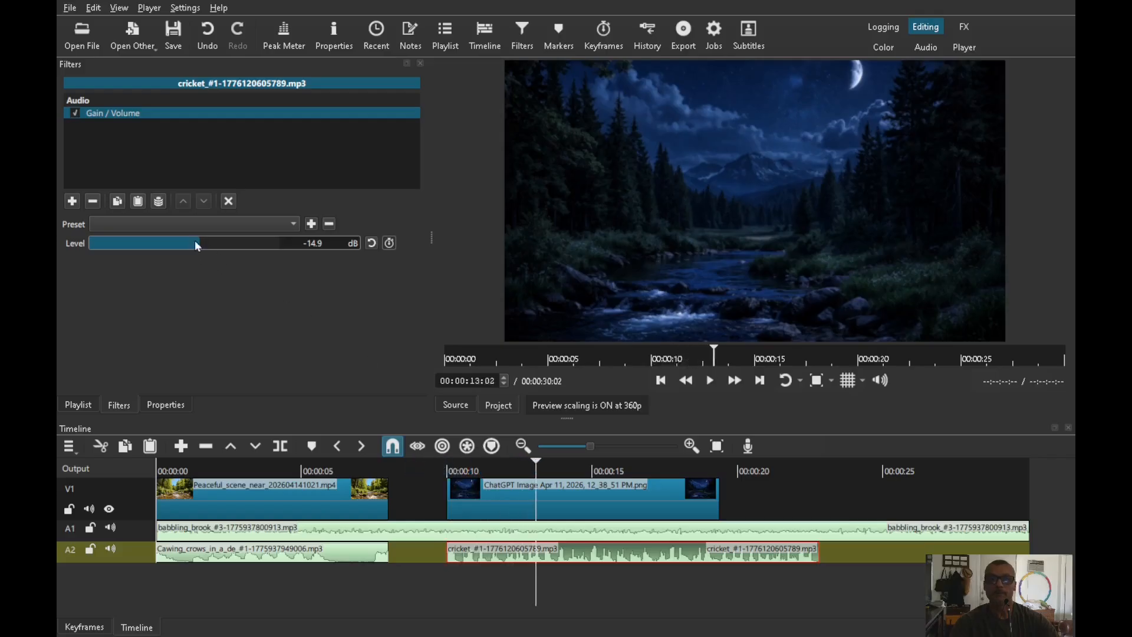
# Step: Lower the cricket clip's gain to -18.6 dB and replay the start of the night scene
pyautogui.click(446, 470)
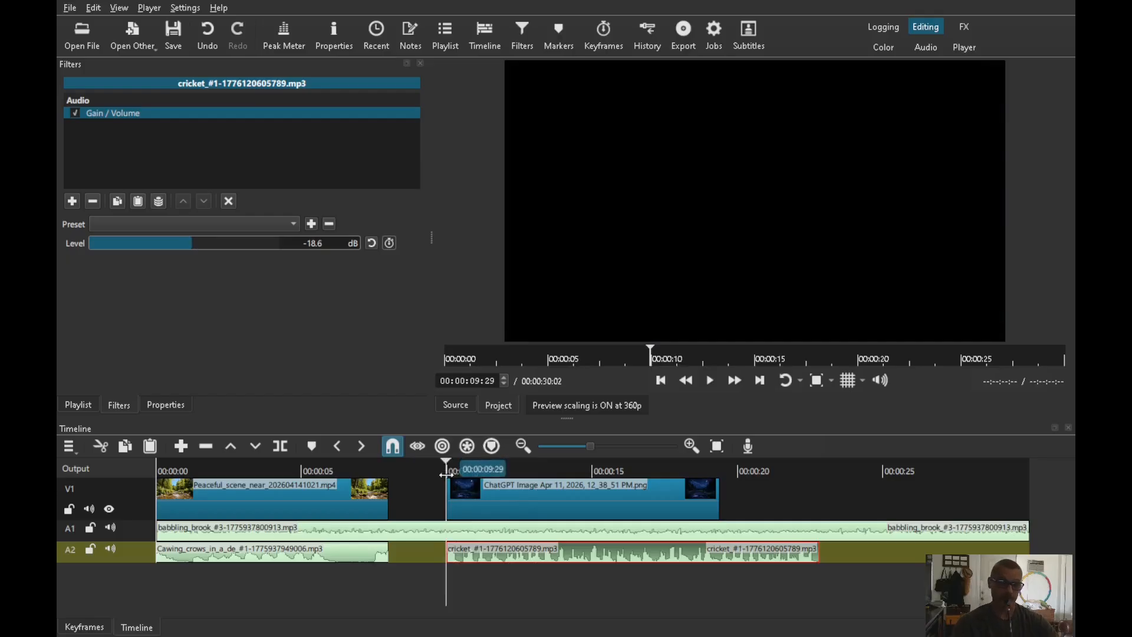
pyautogui.press('space')
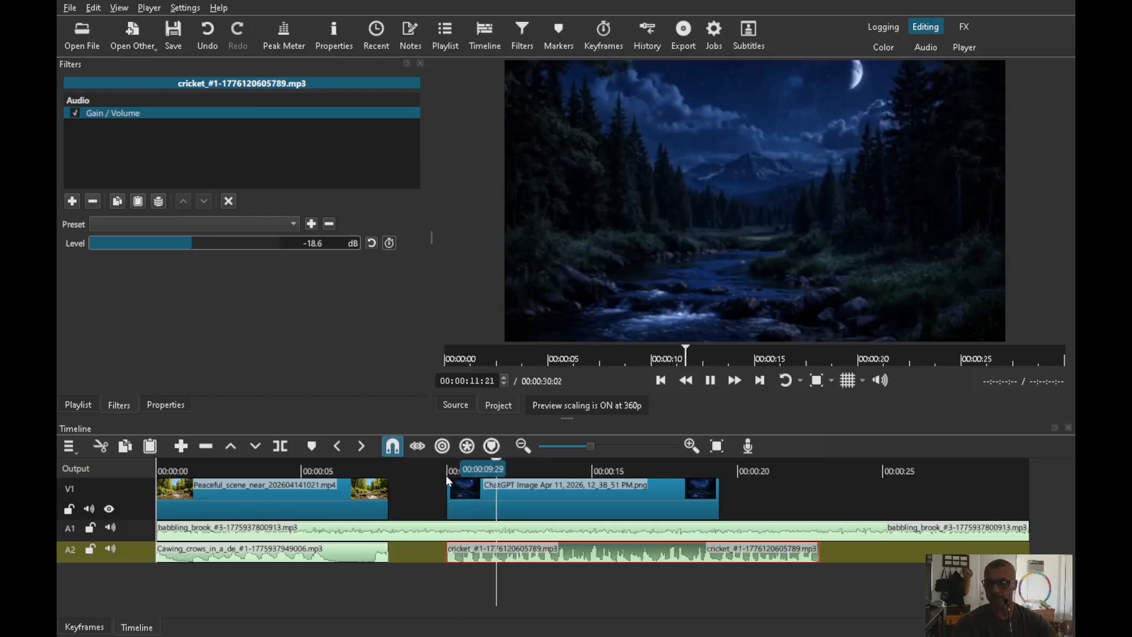
pyautogui.press('space')
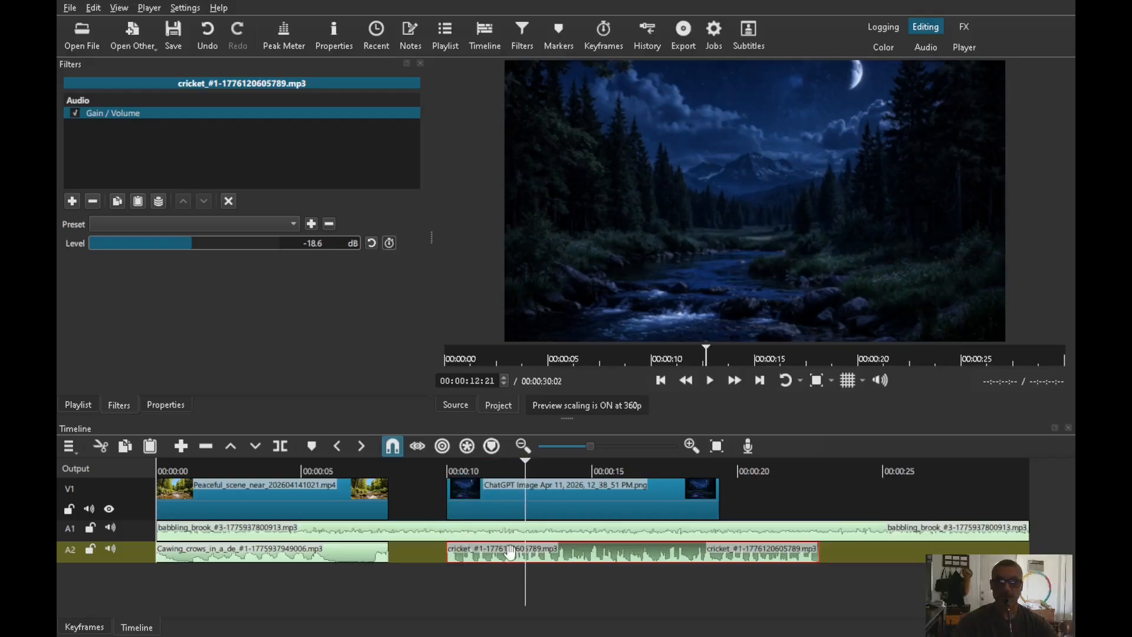
# Step: Return the playhead to the start of the night scene and add two more audio tracks, A3 and A4
pyautogui.click(444, 469)
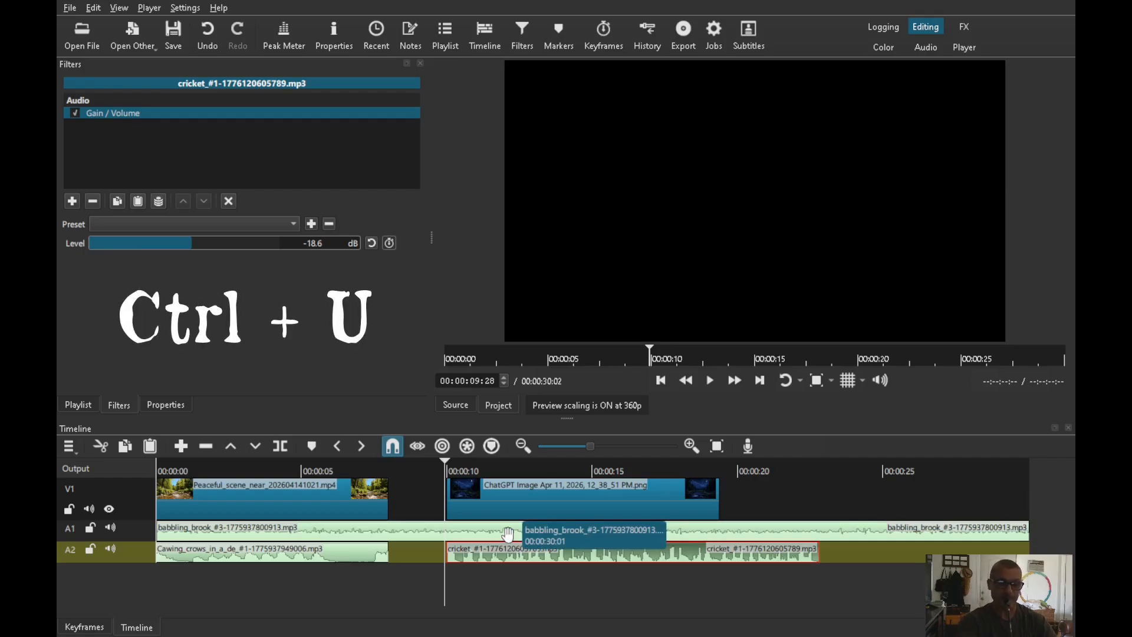
pyautogui.hotkey('ctrl', 'u')
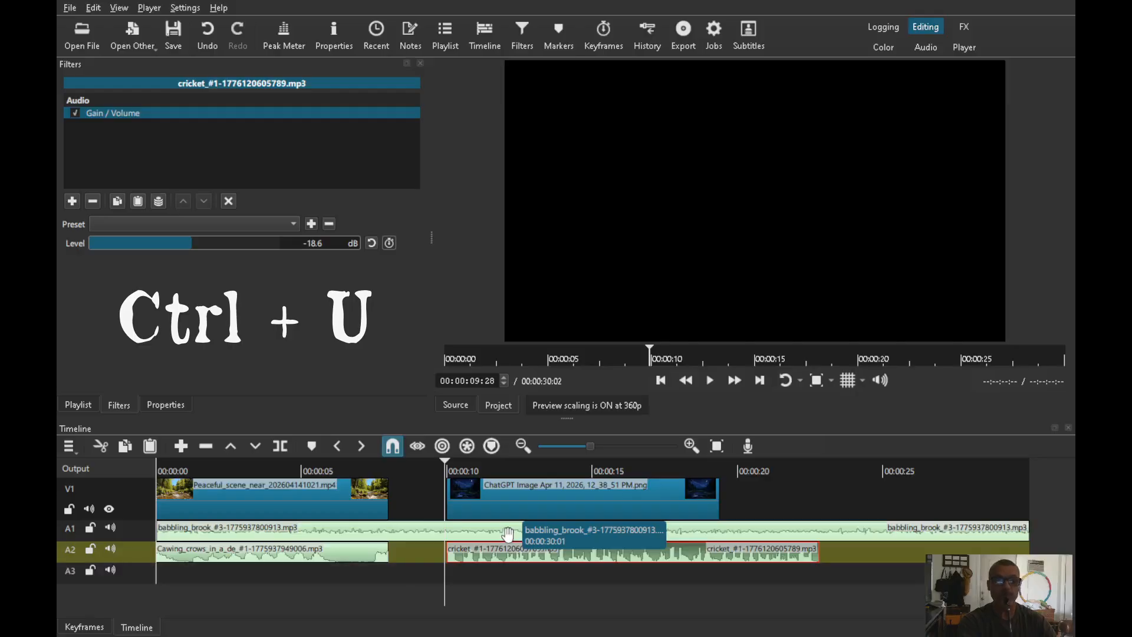
pyautogui.hotkey('ctrl', 'u')
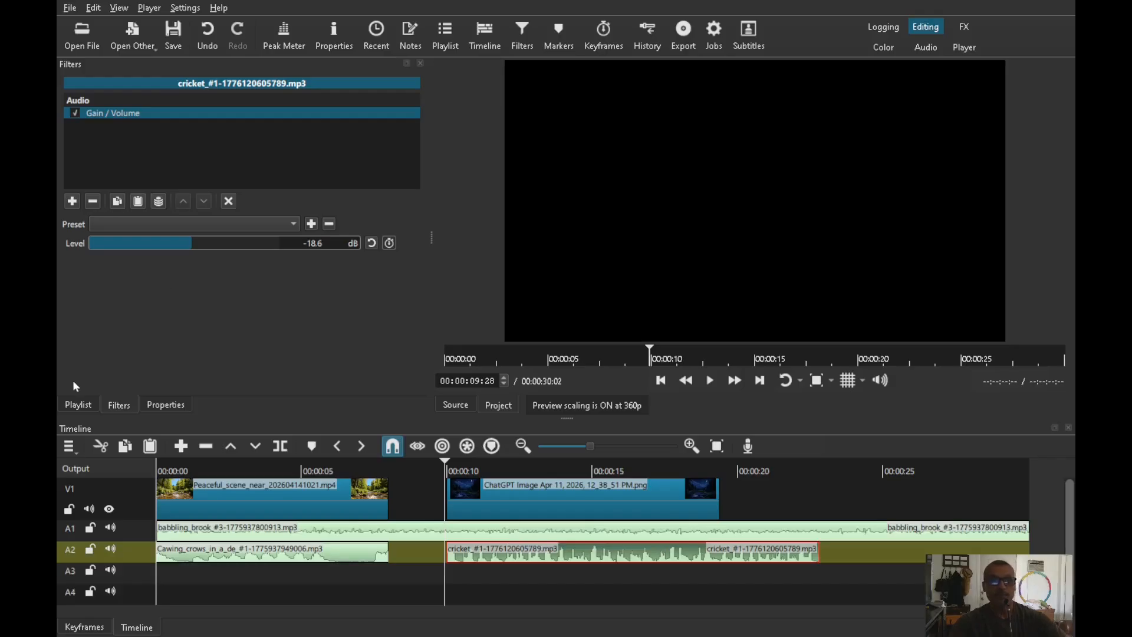
# Step: Place the owl hoot audio on A3, align its start exactly with the night image's start, and preview it
pyautogui.click(77, 406)
pyautogui.moveTo(243, 154); pyautogui.dragTo(471, 581)
pyautogui.click(410, 466)
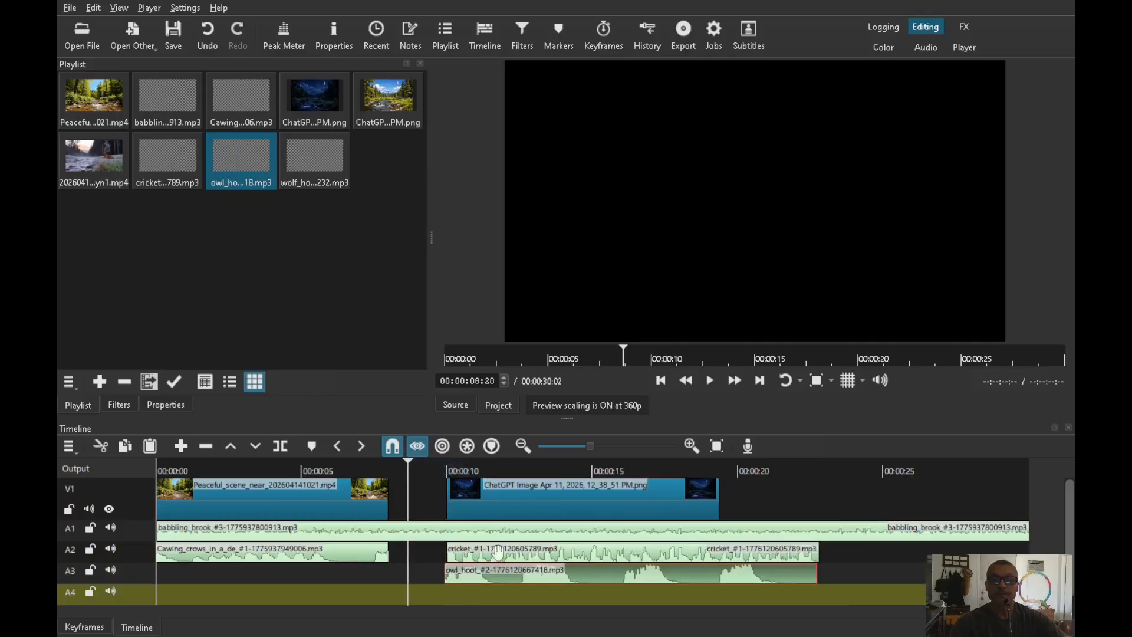
pyautogui.click(623, 449)
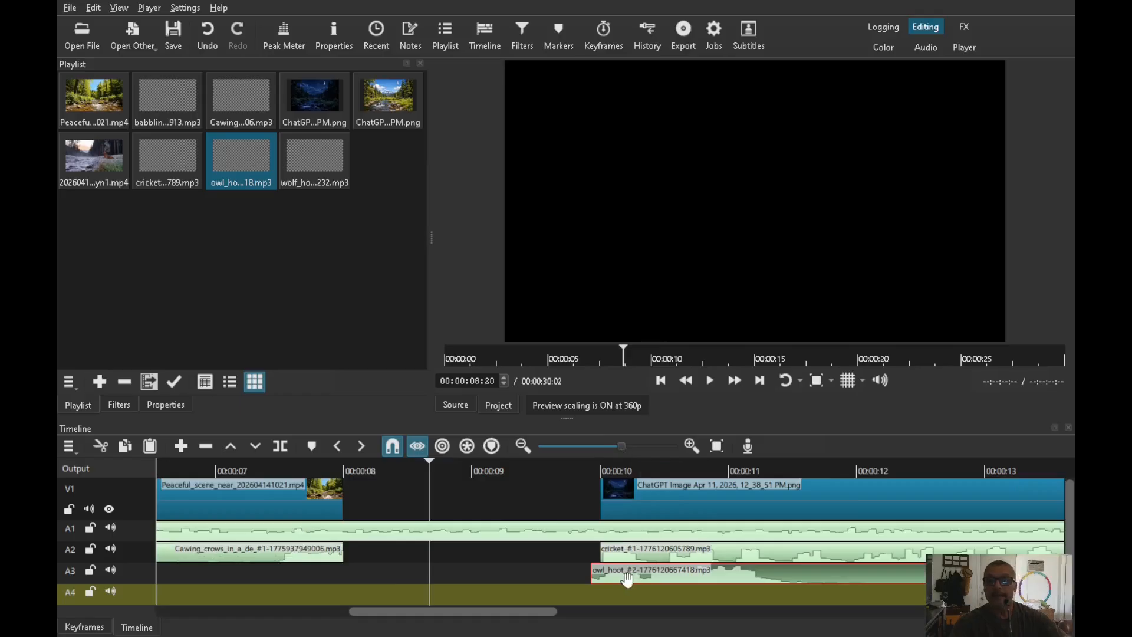
pyautogui.moveTo(621, 570); pyautogui.dragTo(635, 571)
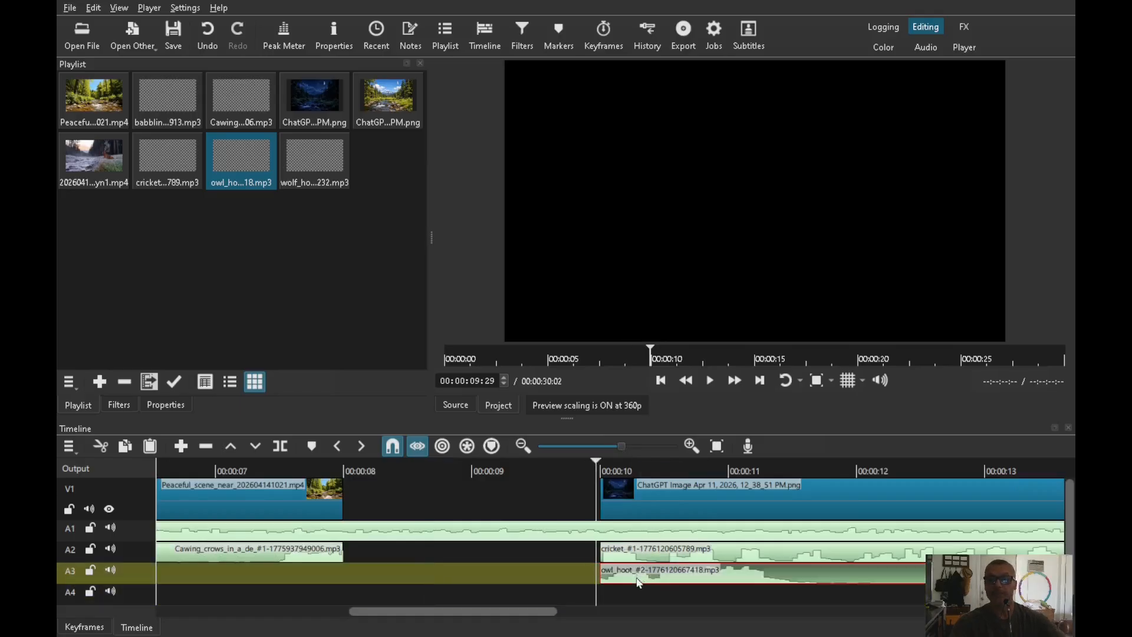
pyautogui.click(719, 448)
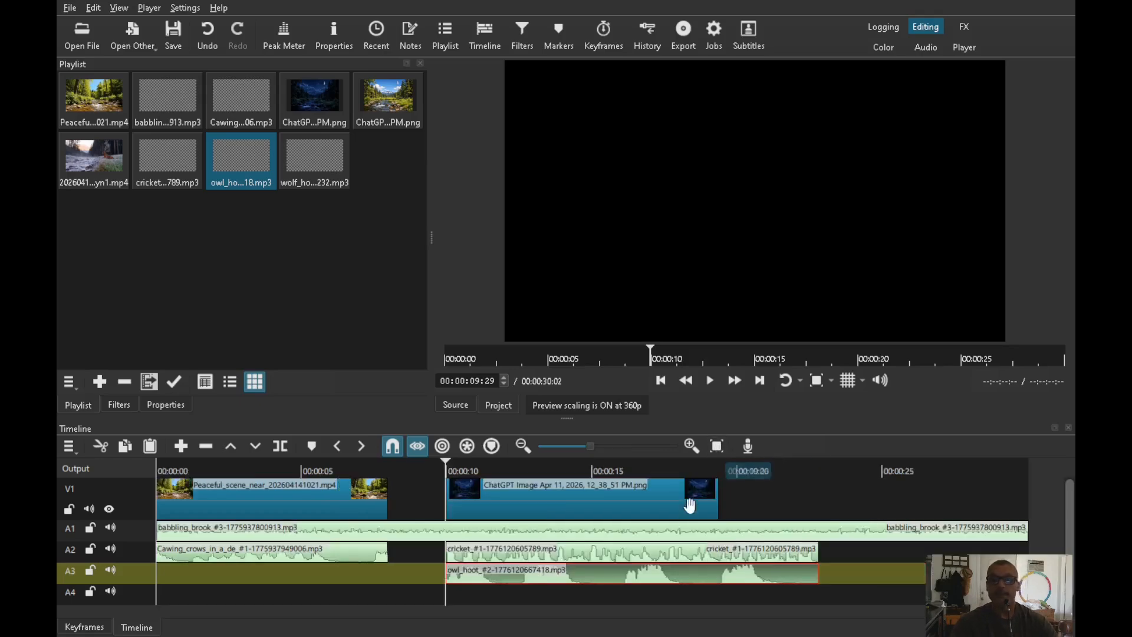
pyautogui.press('space')
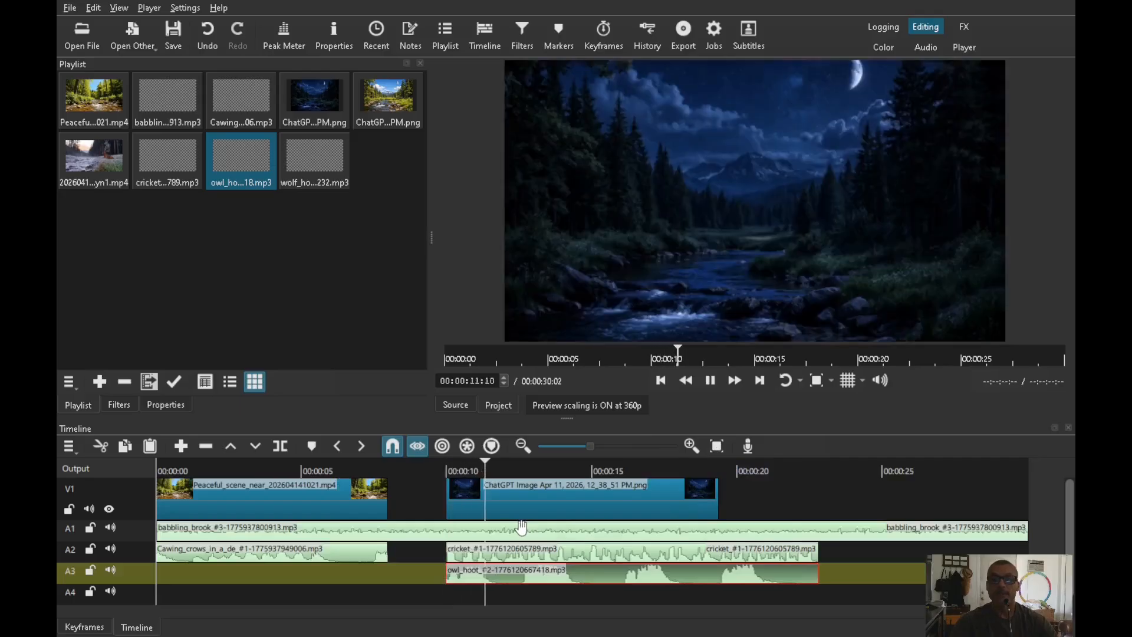
pyautogui.press('space')
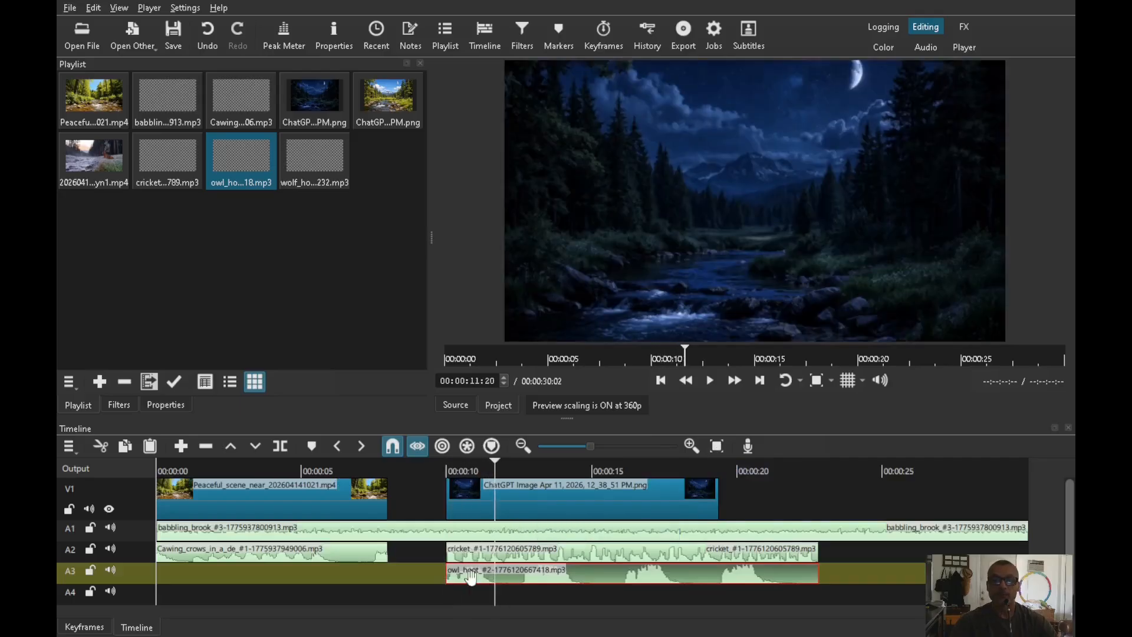
# Step: Add a Gain / Volume filter to the owl hoot clip and set its level to -12.7 dB
pyautogui.click(122, 405)
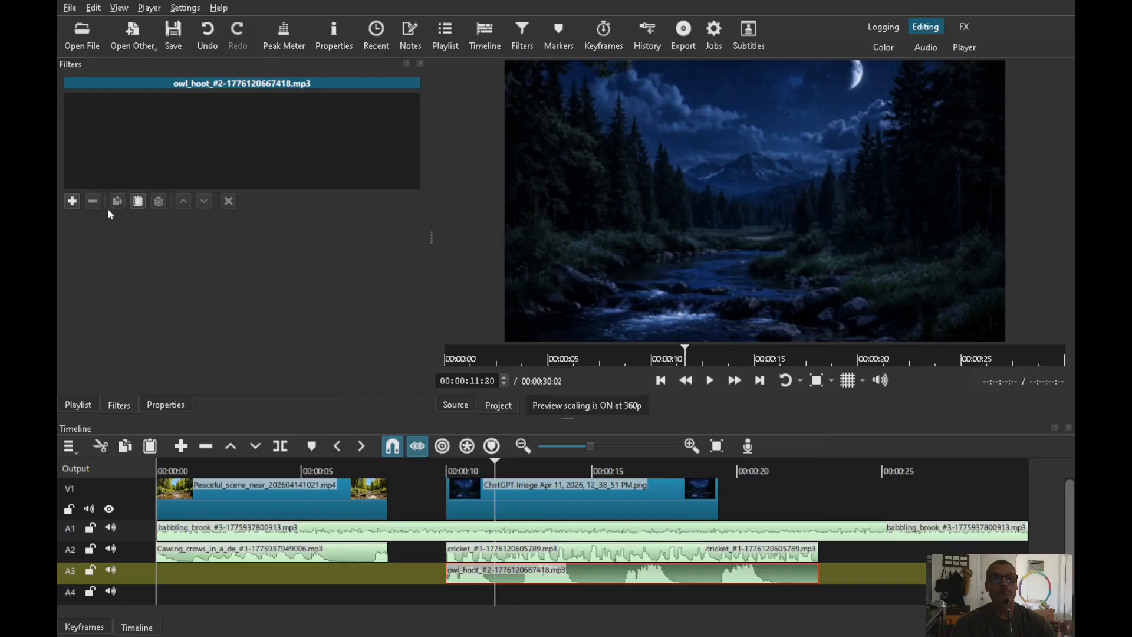
pyautogui.click(72, 202)
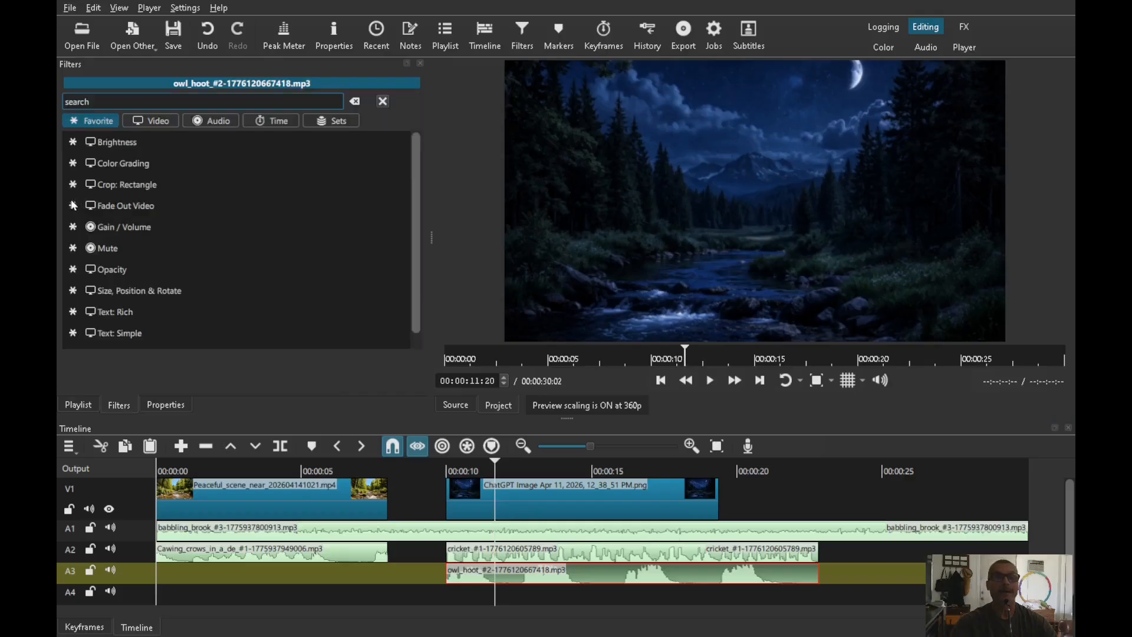
pyautogui.click(132, 228)
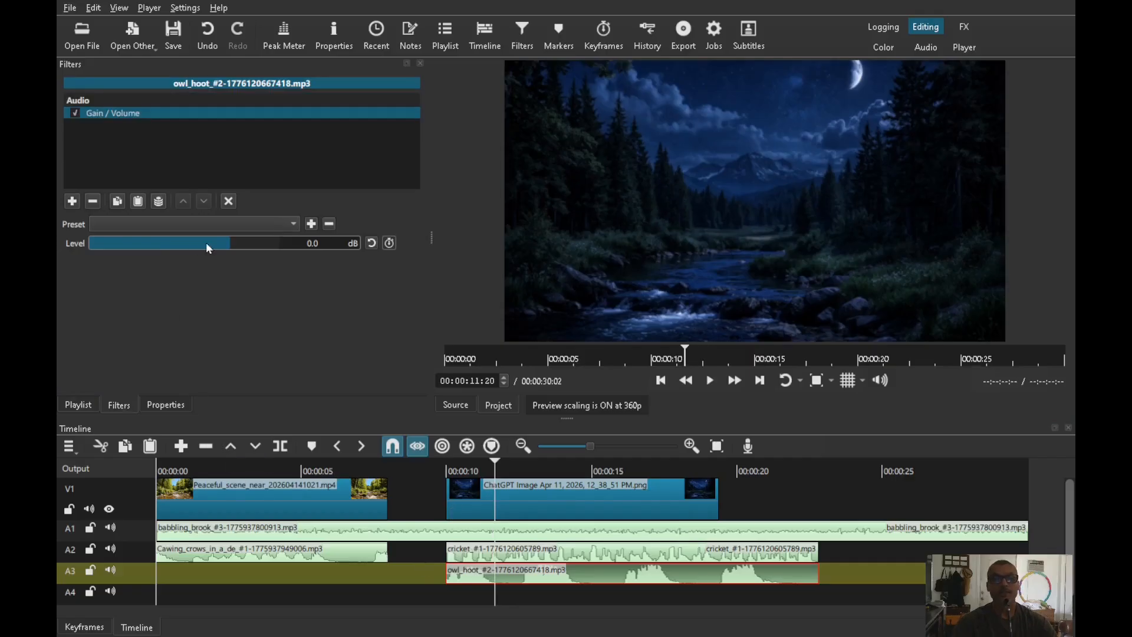
pyautogui.moveTo(209, 248); pyautogui.dragTo(204, 248)
# Step: Replay the beginning of the night scene to check the owl's level, and make the timeline area slightly taller
pyautogui.click(437, 471)
pyautogui.press('space')
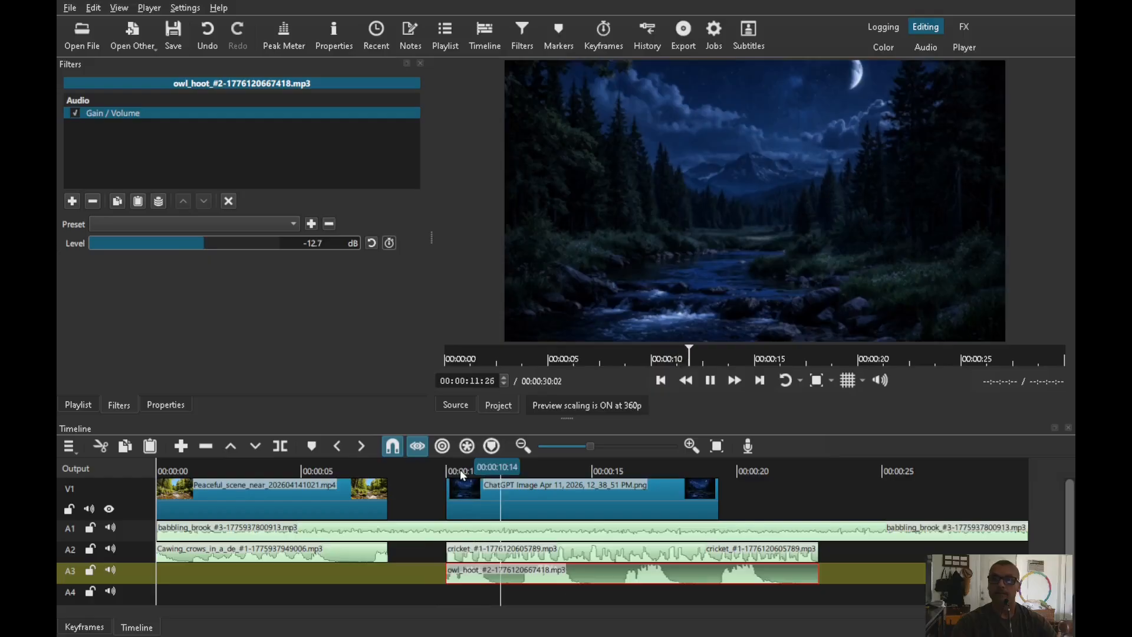
pyautogui.press('space')
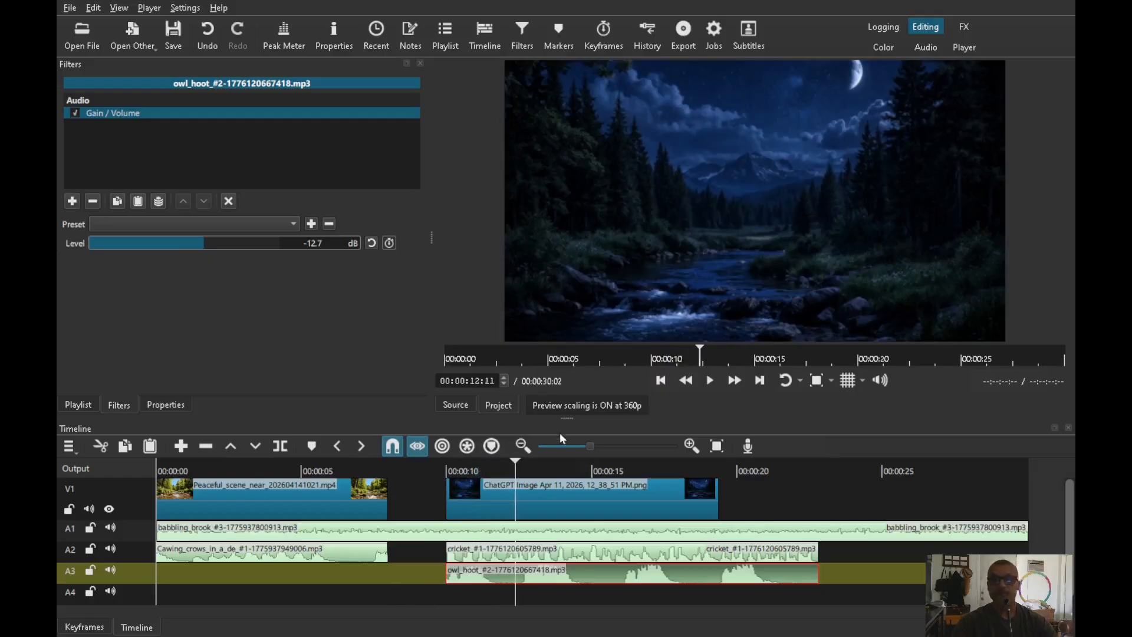
pyautogui.moveTo(564, 420); pyautogui.dragTo(564, 407)
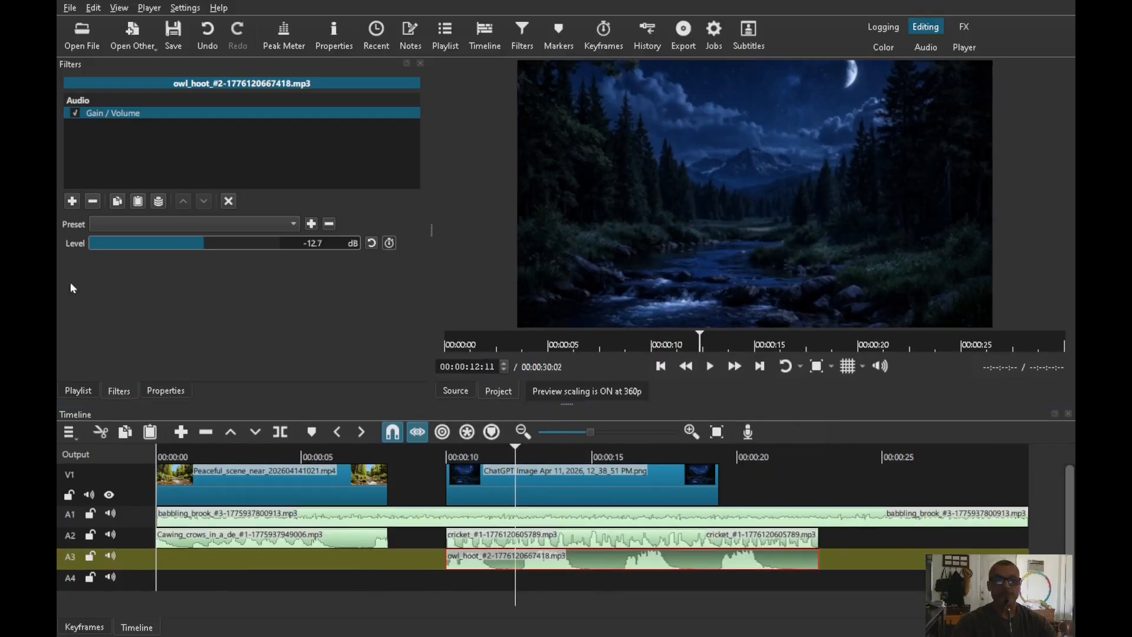
# Step: Place the wolf howling audio on A4, aligned with the start of the night image, and preview it
pyautogui.click(78, 391)
pyautogui.moveTo(317, 150); pyautogui.dragTo(444, 586)
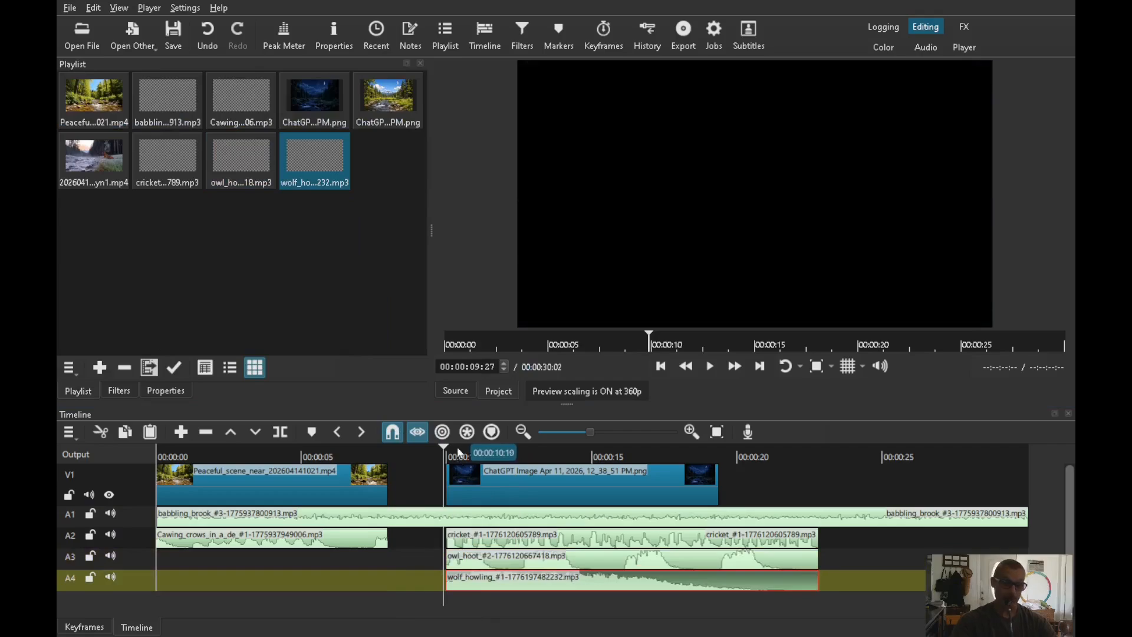
pyautogui.press('space')
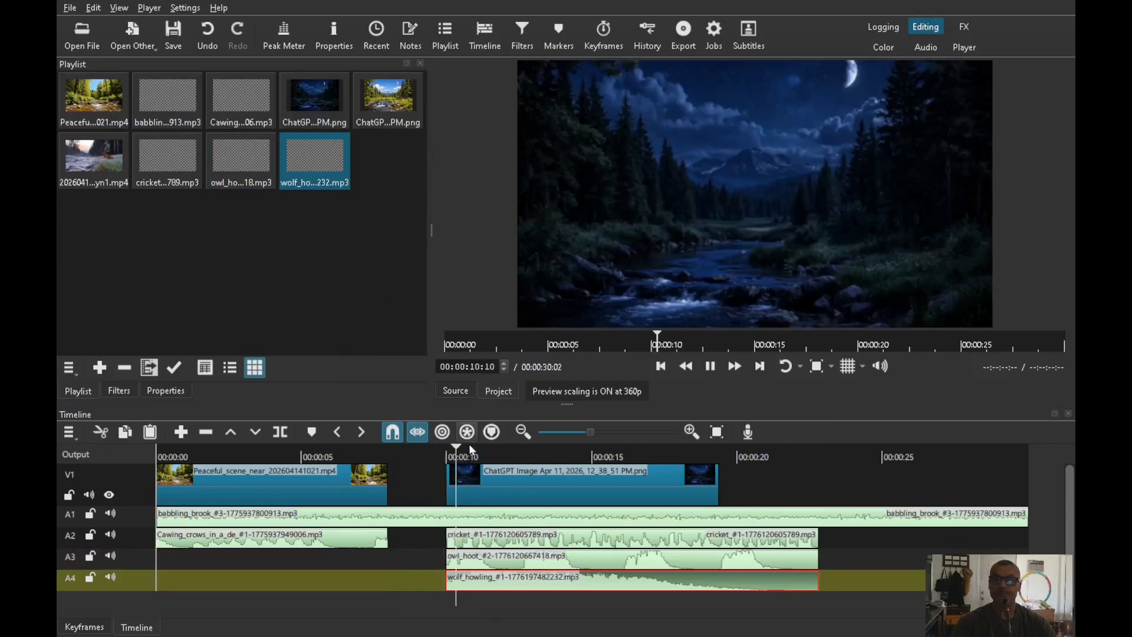
pyautogui.press('space')
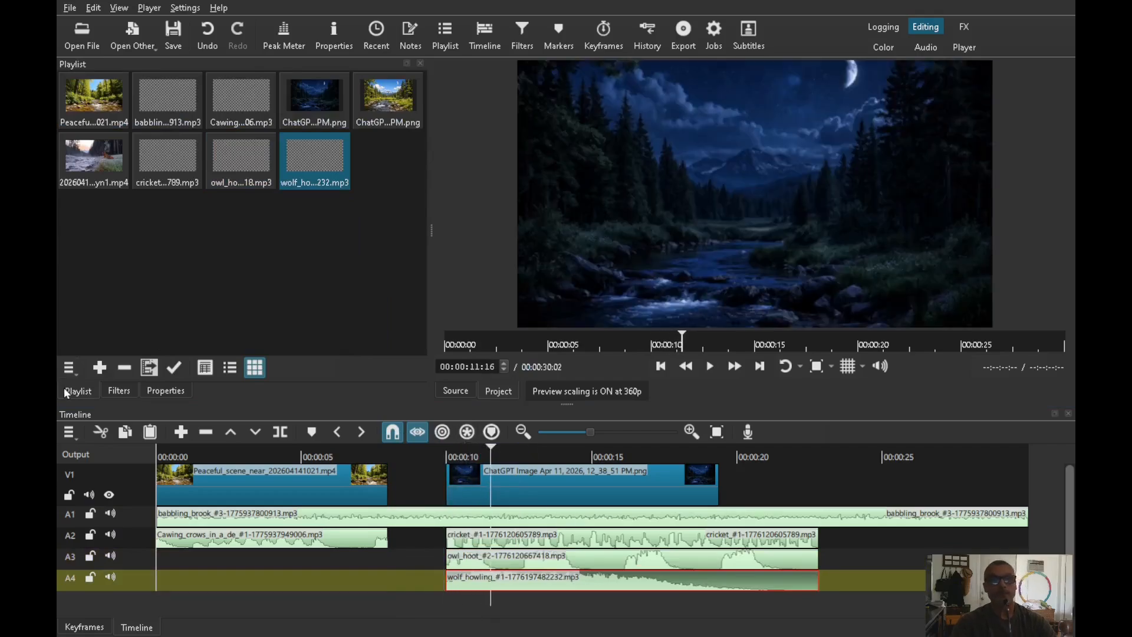
# Step: Add a Gain / Volume filter to the wolf howling clip and set its level to -18.6 dB
pyautogui.click(119, 390)
pyautogui.click(71, 203)
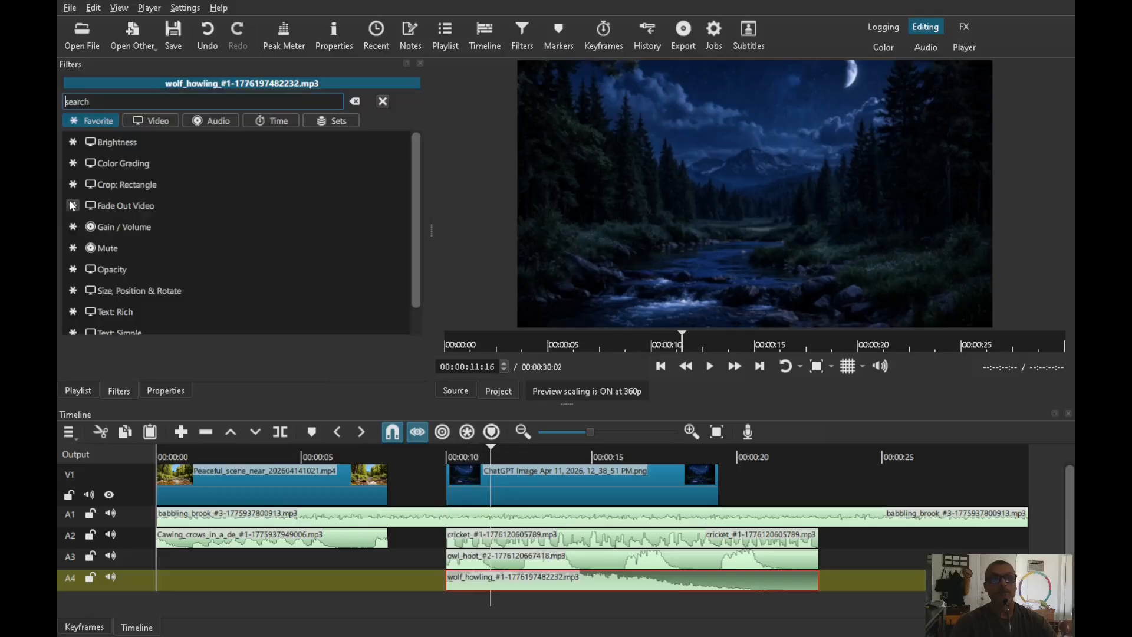
pyautogui.click(133, 232)
pyautogui.click(193, 244)
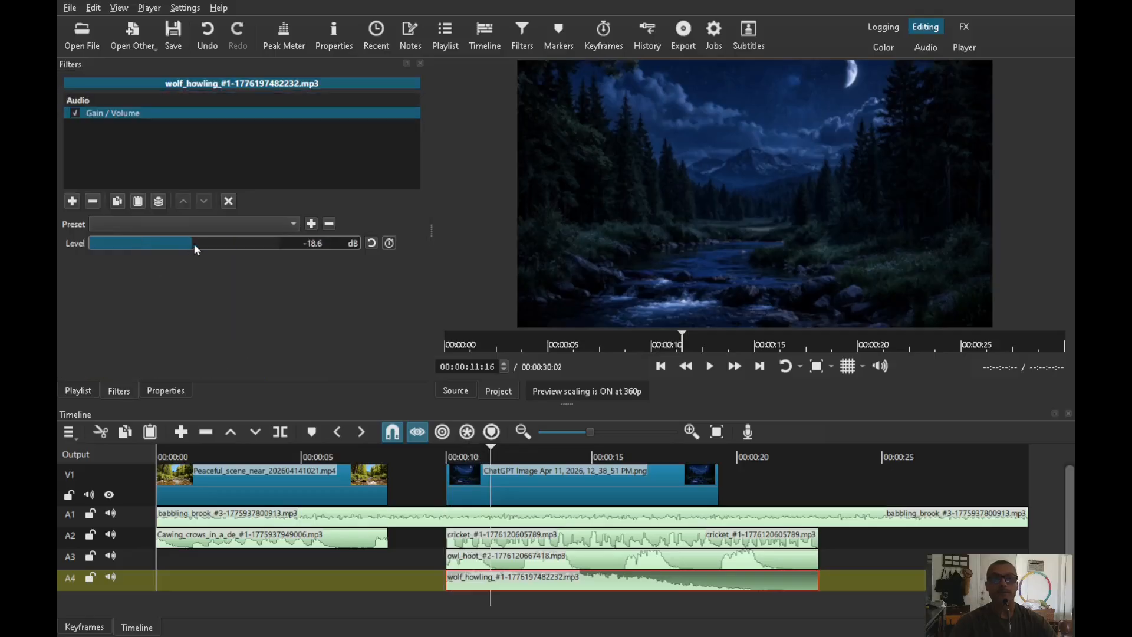
# Step: Preview the night scene from its start, lower the wolf howling level to -26.5 dB, and listen again
pyautogui.click(439, 454)
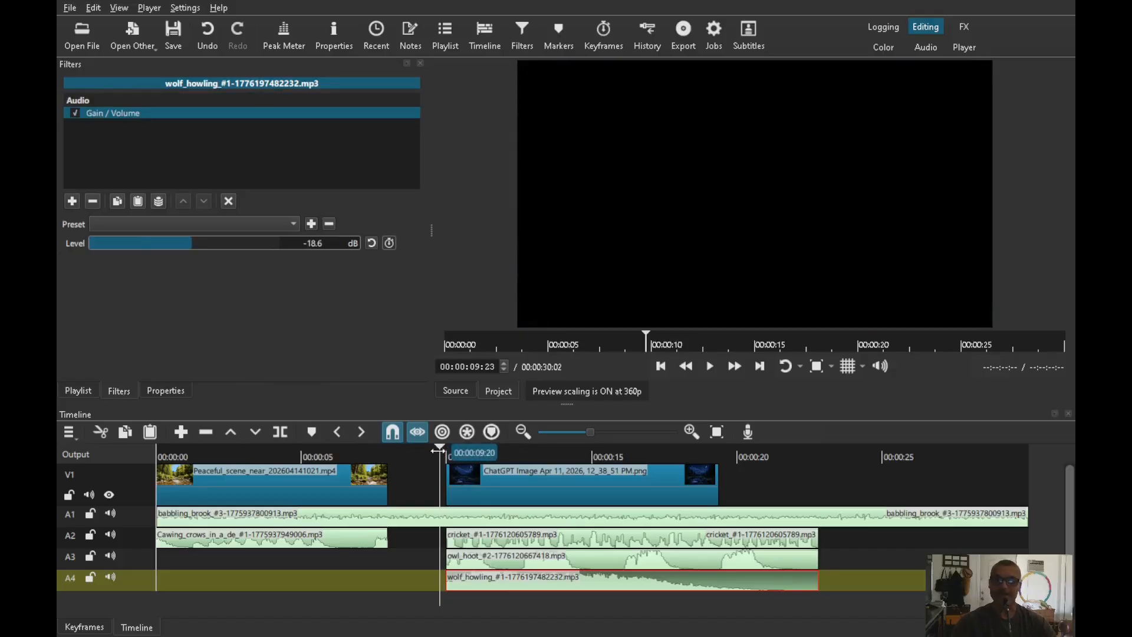
pyautogui.press('space')
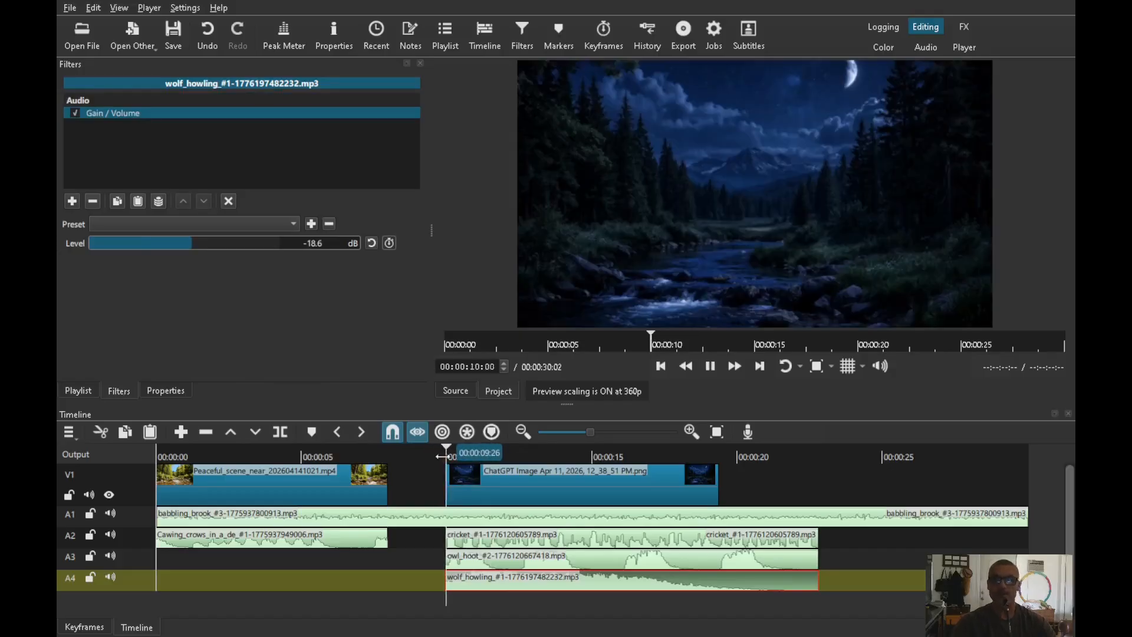
pyautogui.press('space')
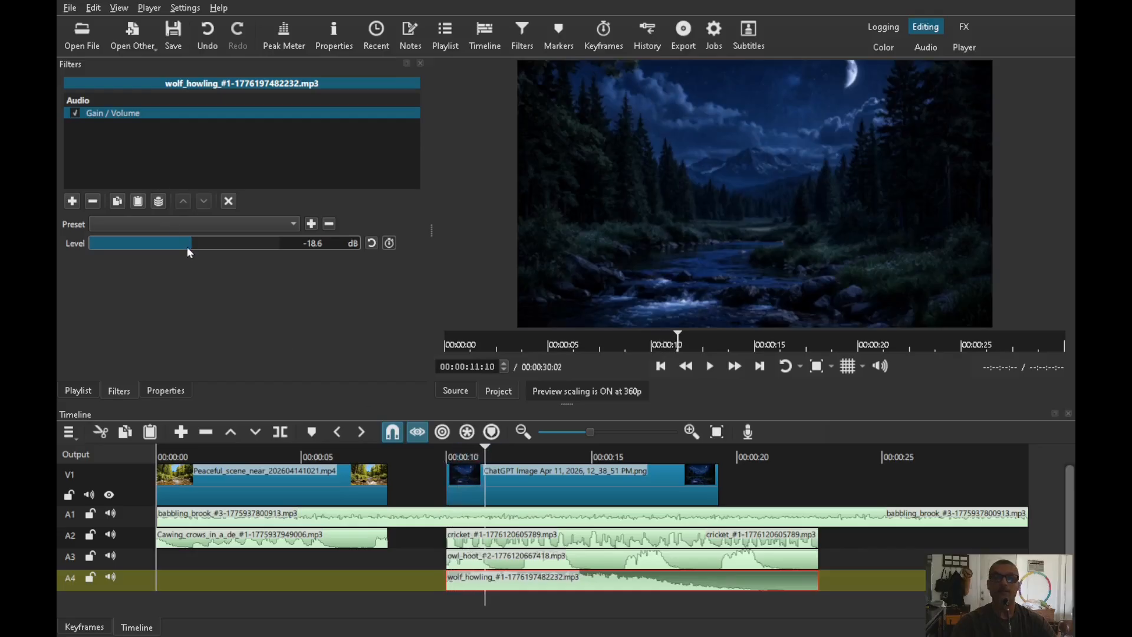
pyautogui.moveTo(188, 248); pyautogui.dragTo(178, 246)
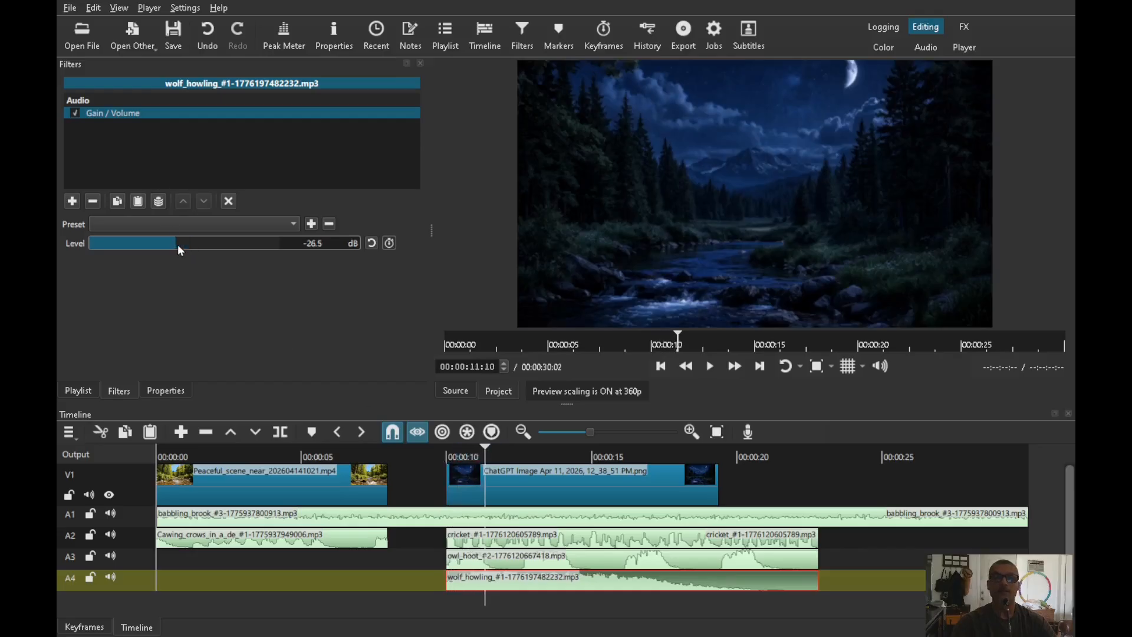
pyautogui.click(446, 456)
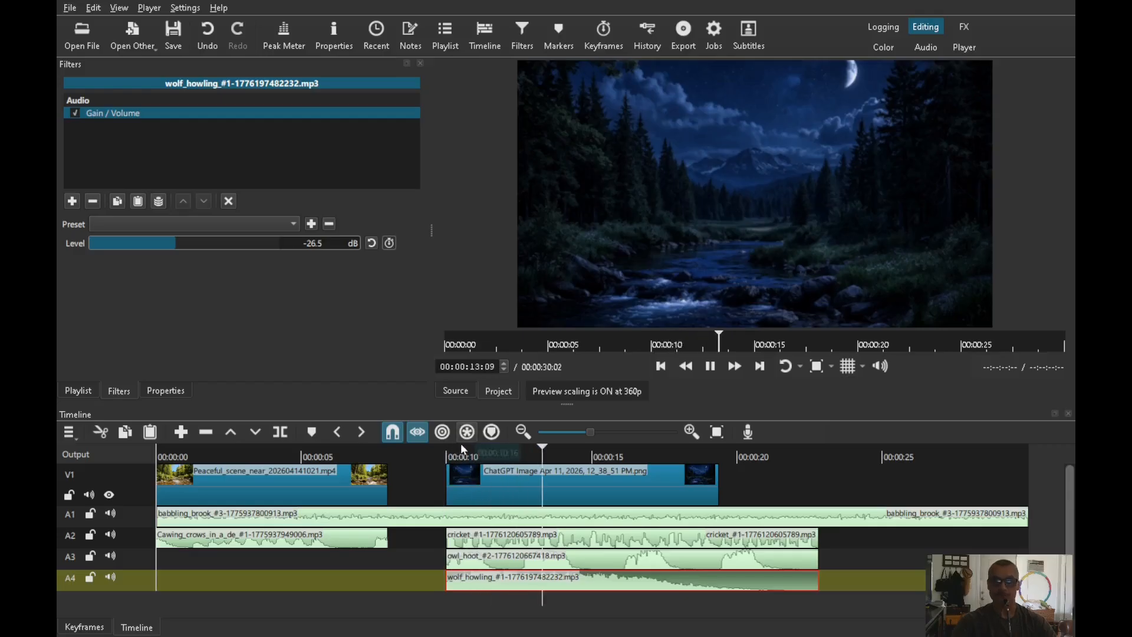
pyautogui.press('space')
# Step: Add a fade-out of about 1.5 seconds to the end of the daytime video clip and fade out the crows audio beneath it
pyautogui.moveTo(464, 448); pyautogui.dragTo(375, 466)
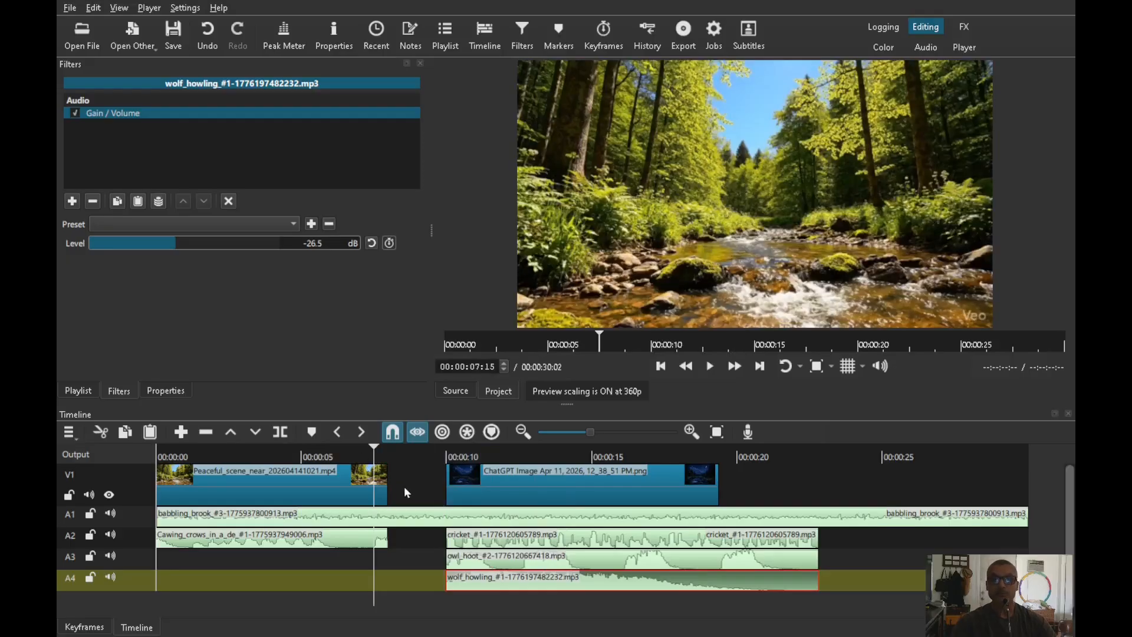
pyautogui.moveTo(382, 470)
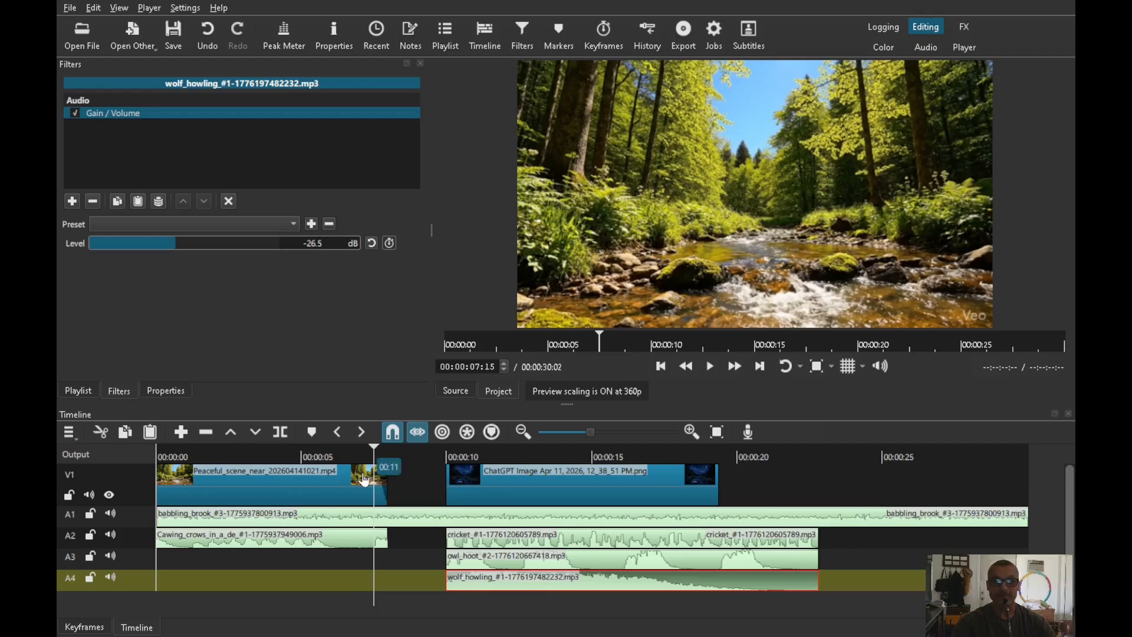
pyautogui.moveTo(383, 473); pyautogui.dragTo(334, 485)
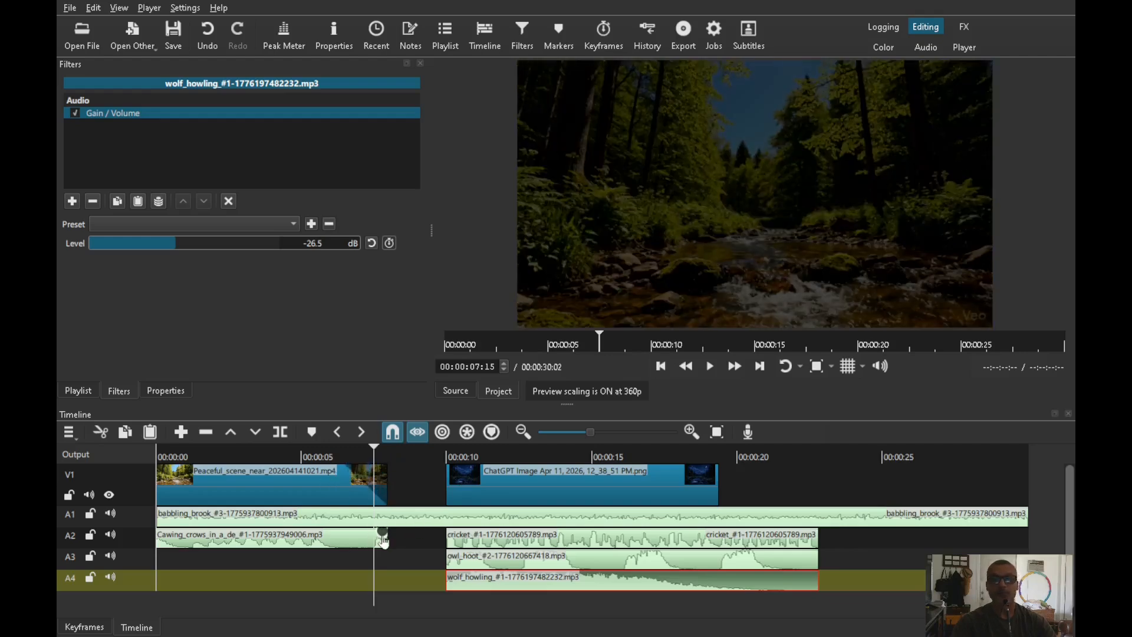
pyautogui.moveTo(375, 537); pyautogui.dragTo(339, 551)
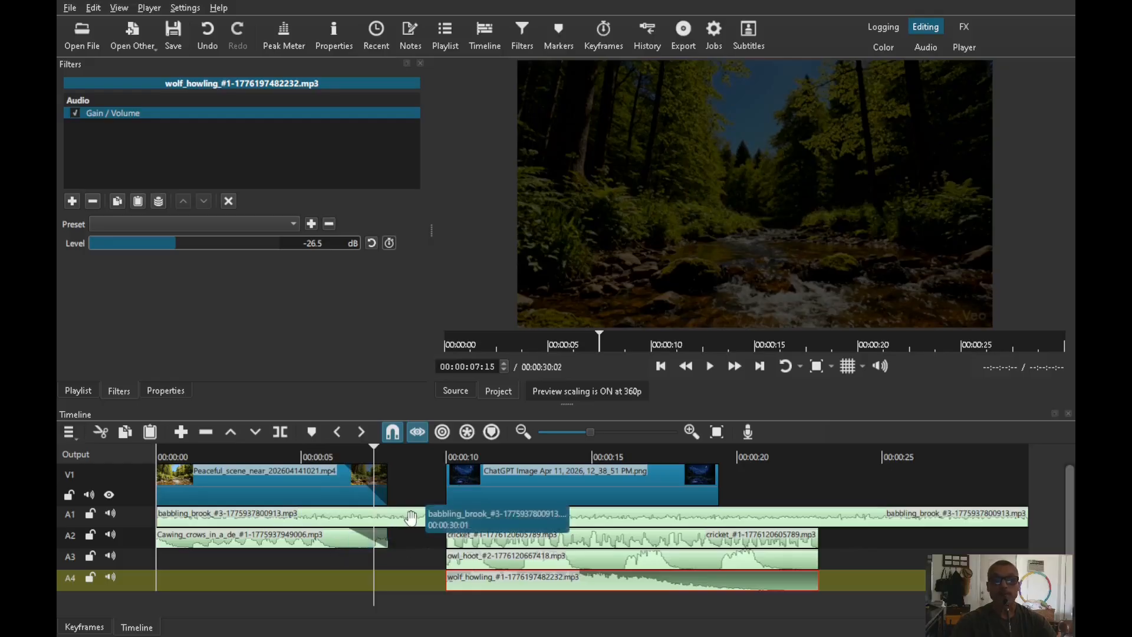
# Step: Split the babbling brook audio on A1 exactly where the daytime video clip ends, at 00:00:08:00
pyautogui.click(412, 519)
pyautogui.press('Home')
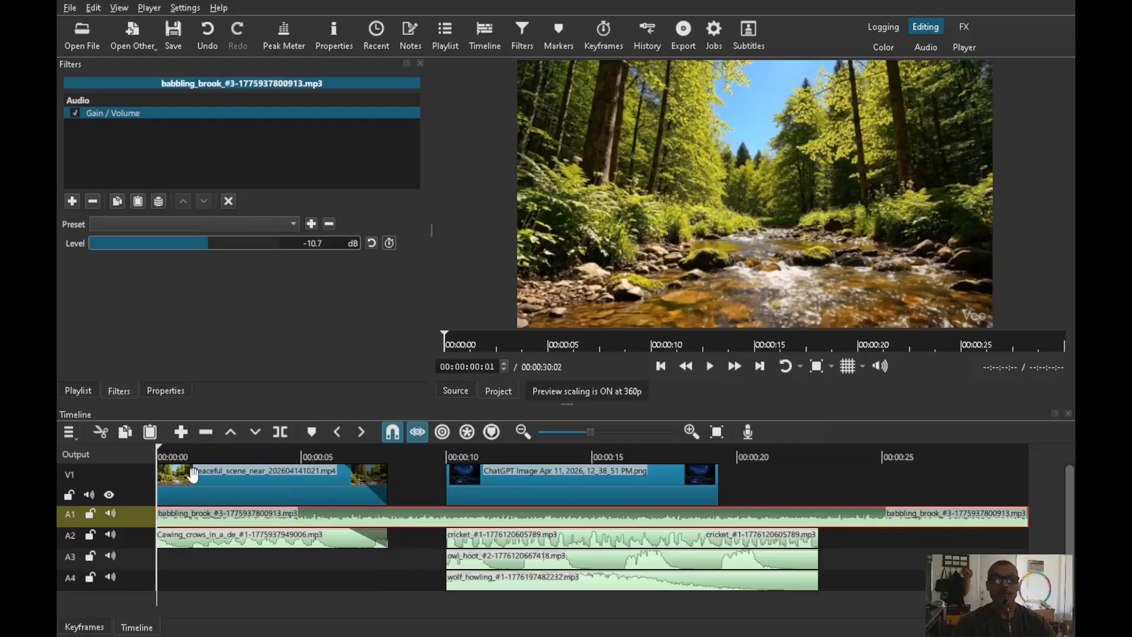
pyautogui.click(289, 489)
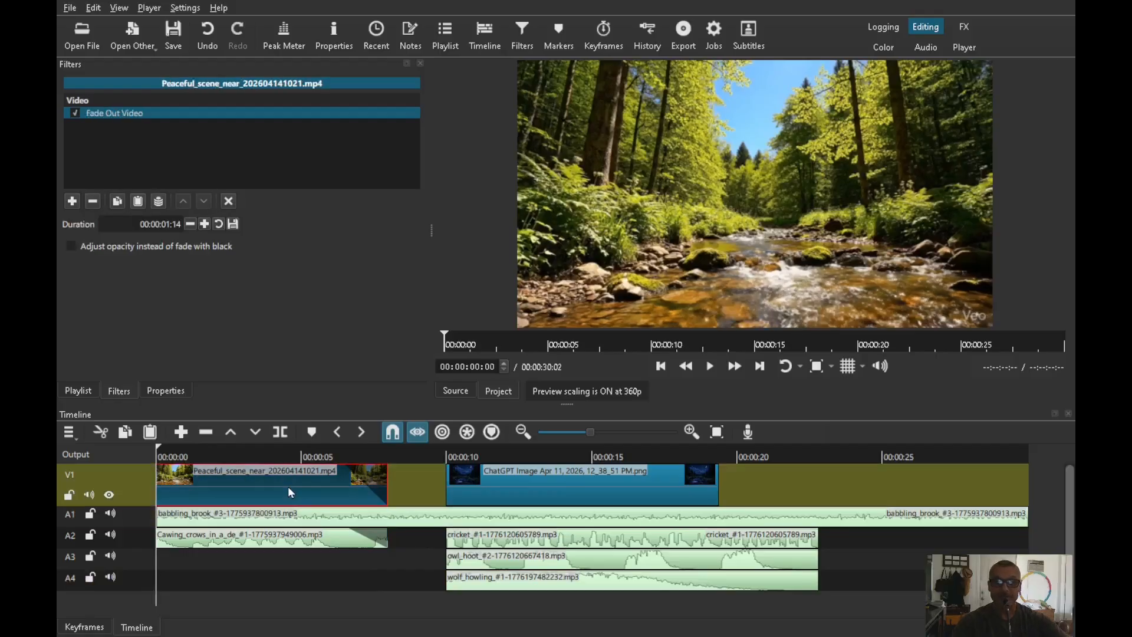
pyautogui.click(761, 366)
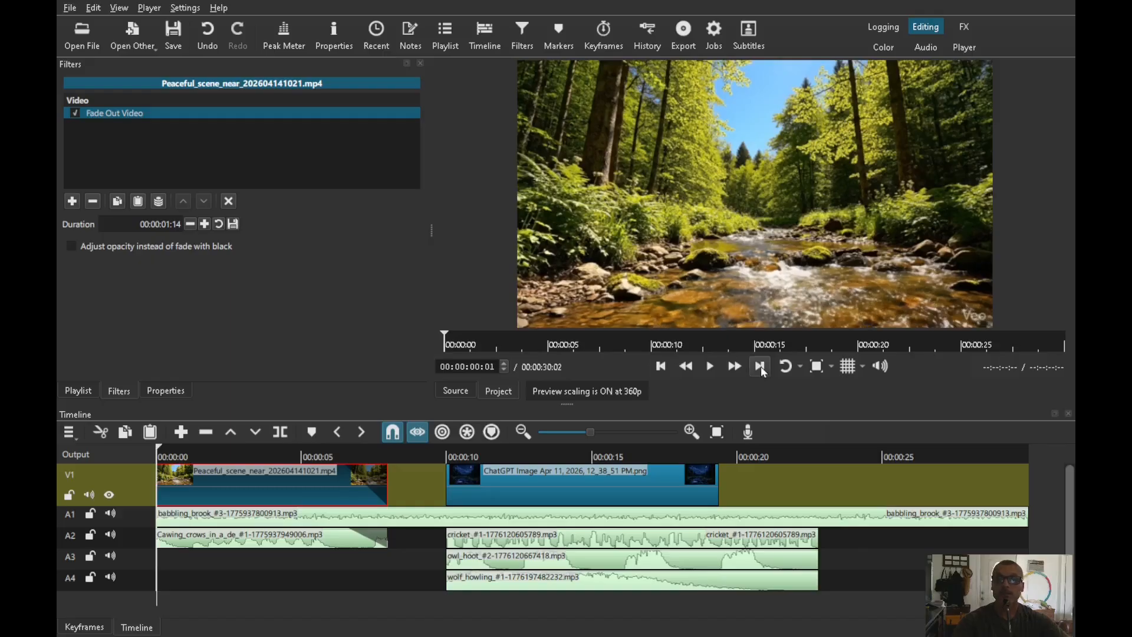
pyautogui.click(761, 366)
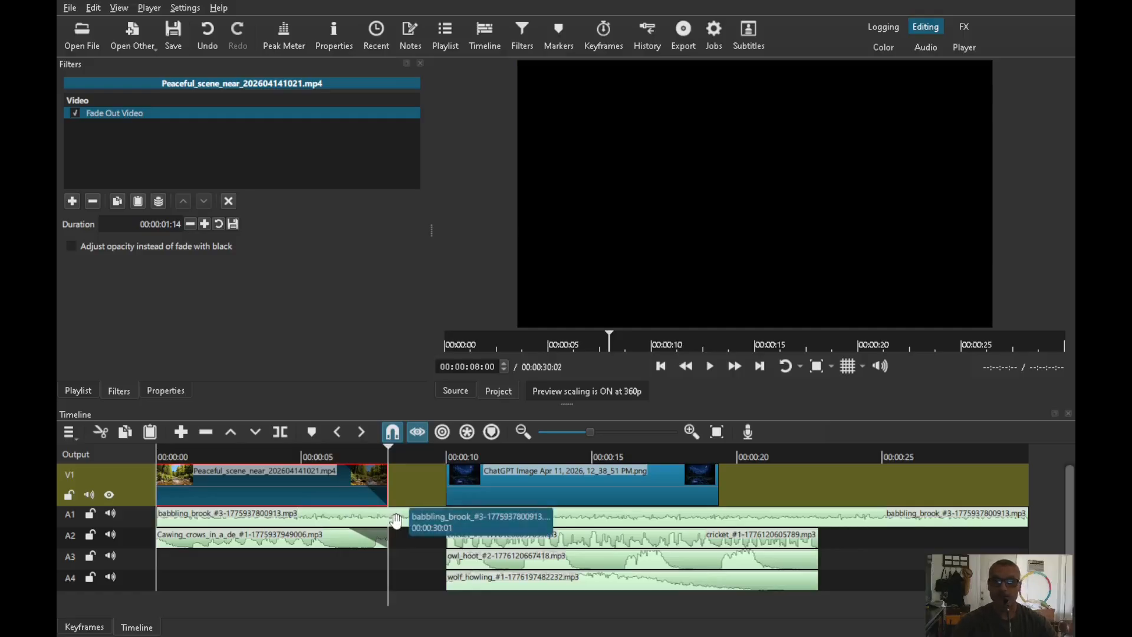
pyautogui.click(283, 434)
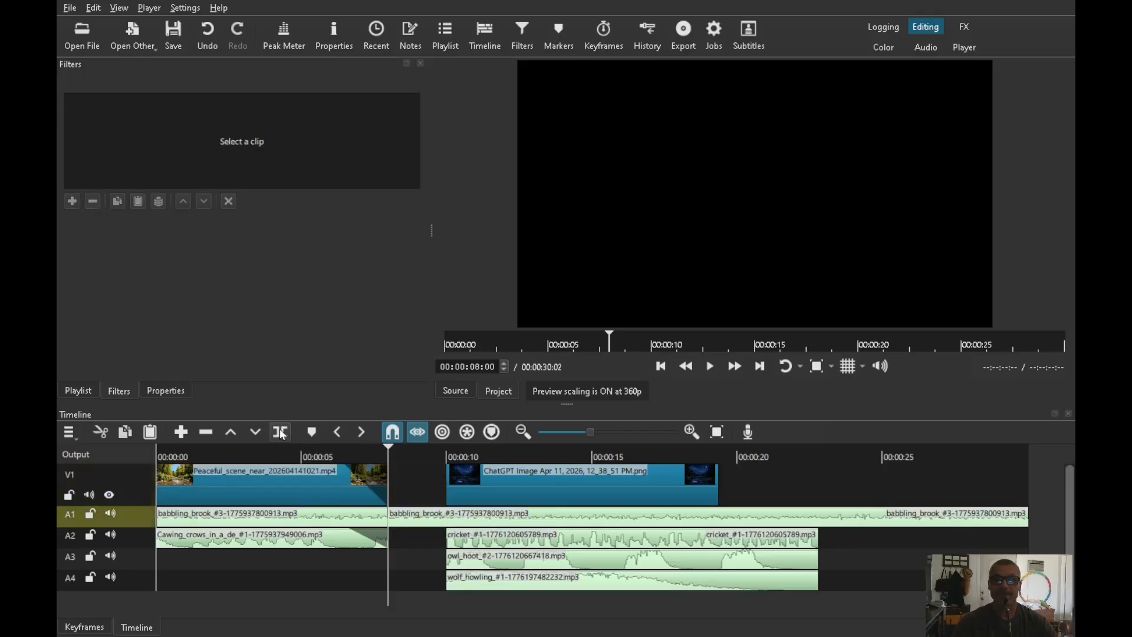
# Step: Split the second part of the brook audio exactly at the start of the night image, at 00:00:10:00
pyautogui.click(399, 520)
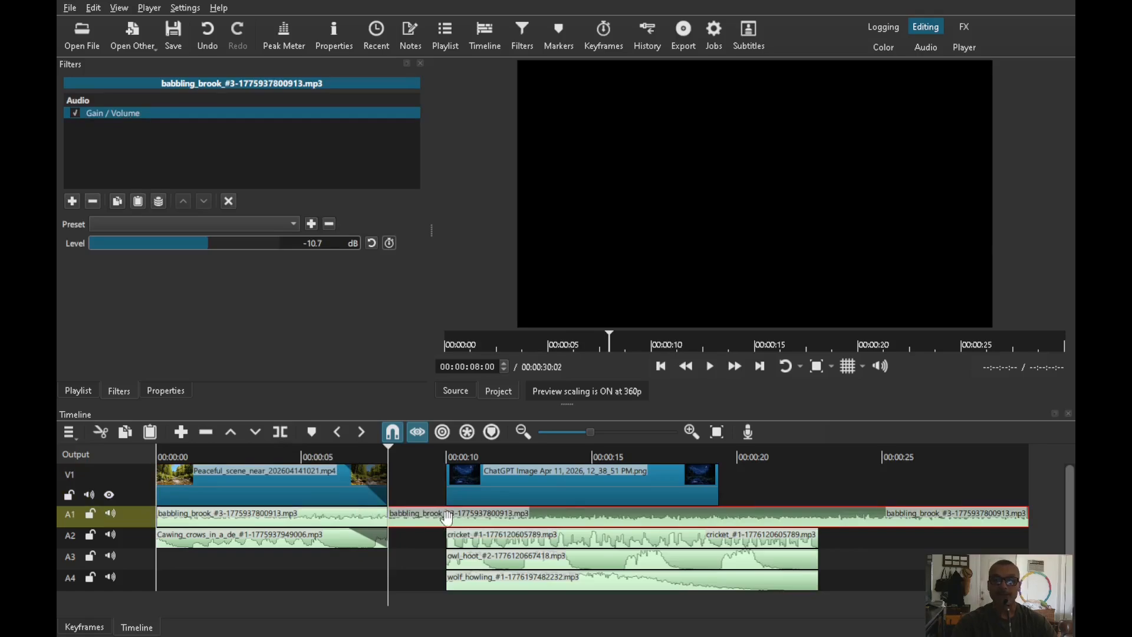
pyautogui.click(468, 487)
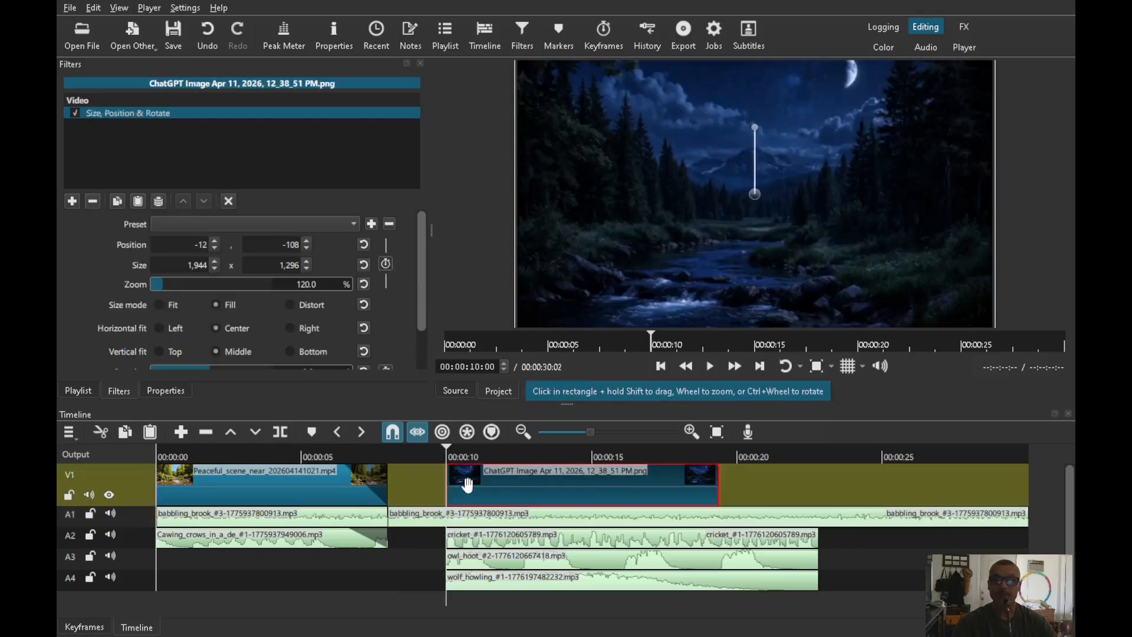
pyautogui.click(430, 519)
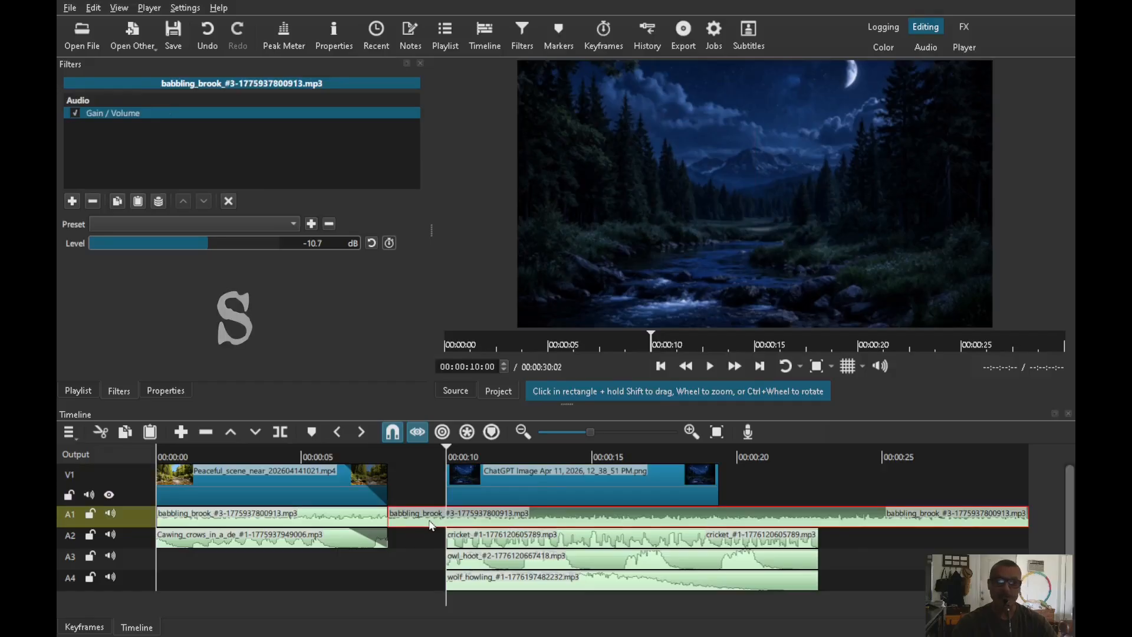
pyautogui.press('s')
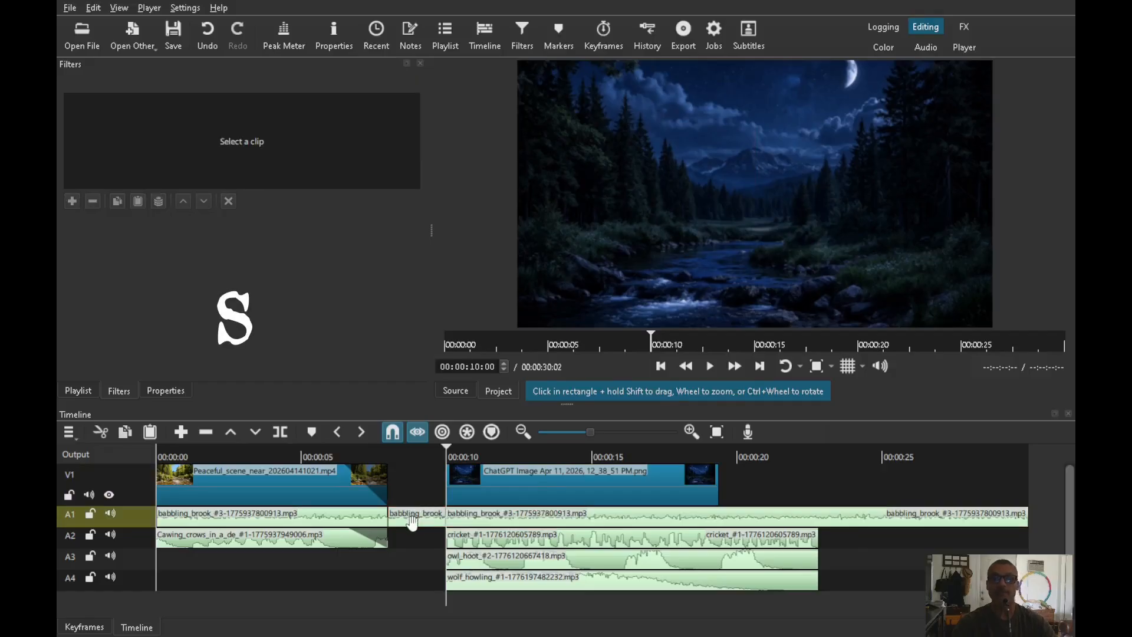
# Step: Silence the short brook segment between the two scenes by setting its level to -70.0 dB, and play through the gap
pyautogui.click(413, 522)
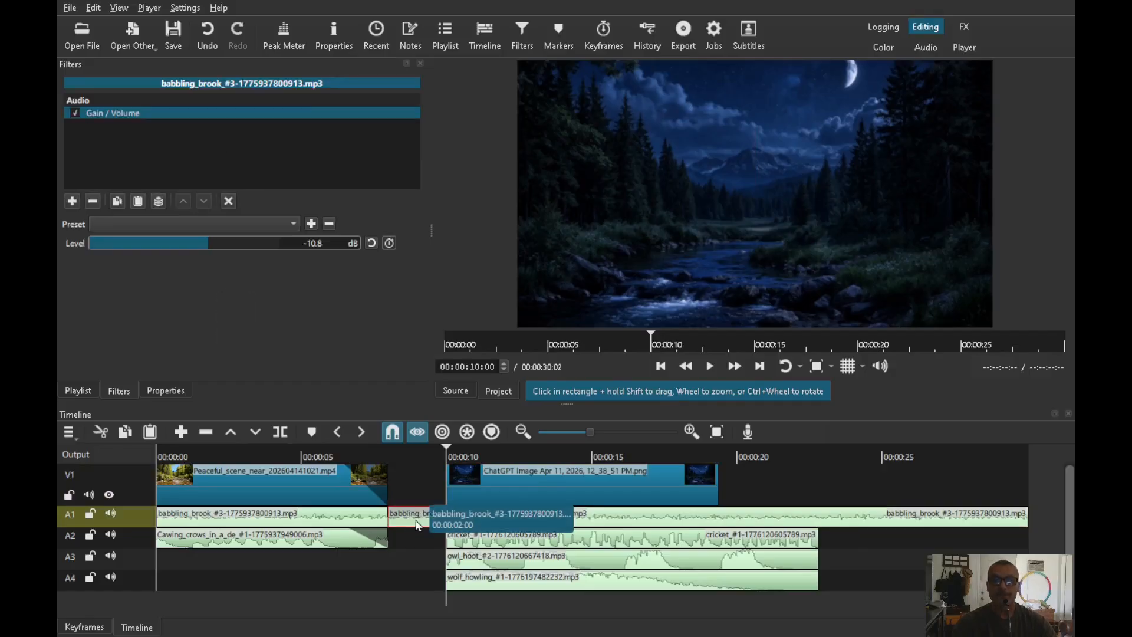
pyautogui.moveTo(395, 511); pyautogui.dragTo(405, 511)
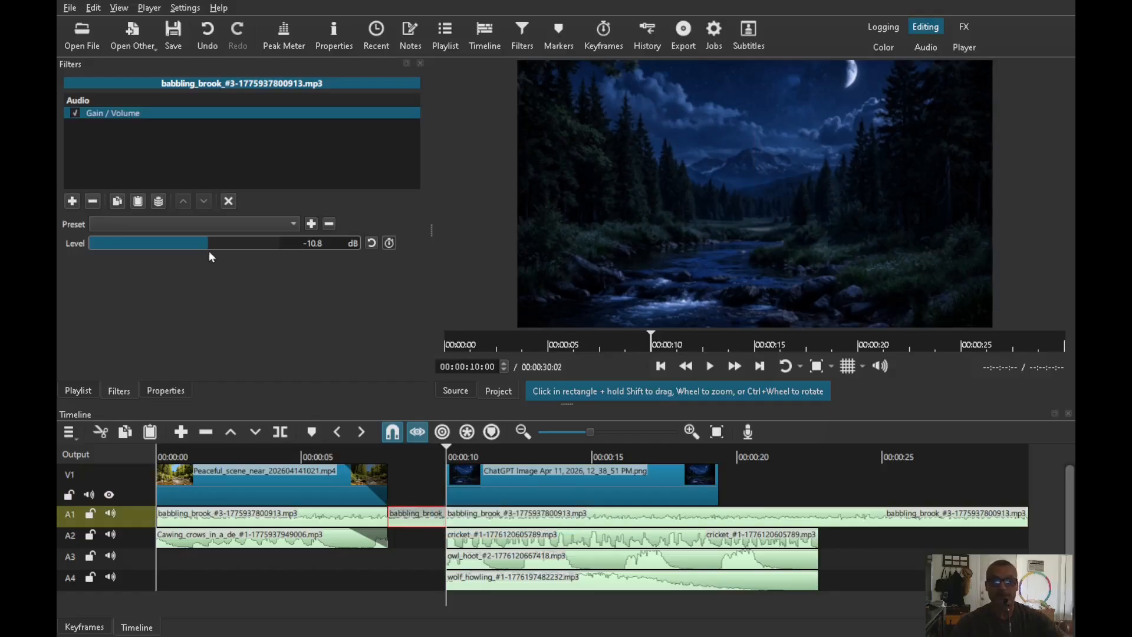
pyautogui.moveTo(207, 243); pyautogui.dragTo(79, 240)
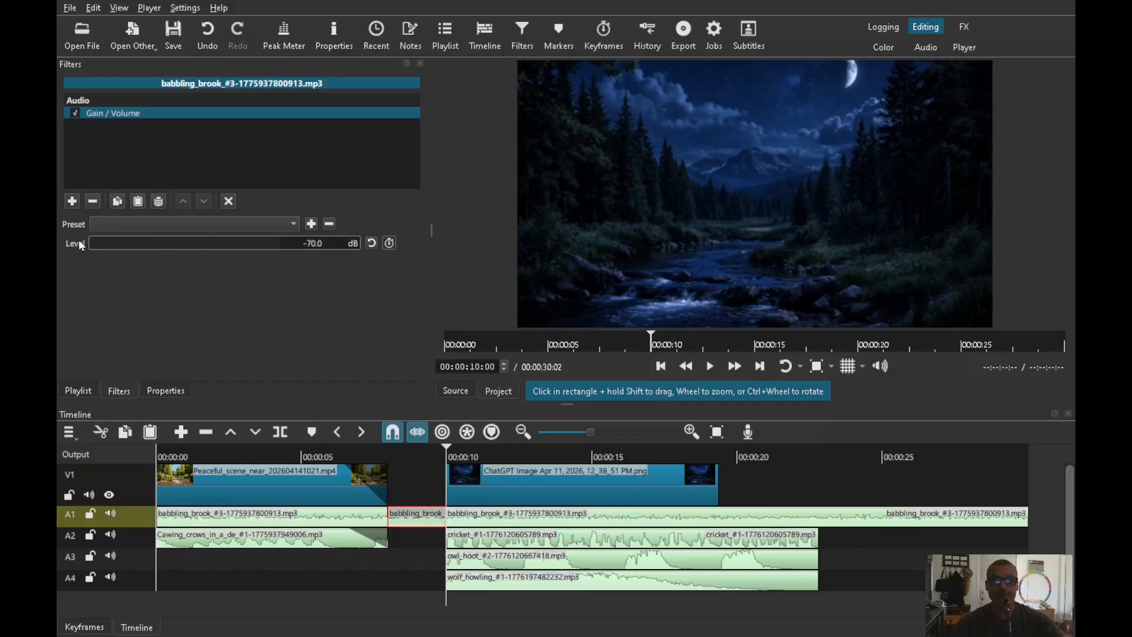
pyautogui.moveTo(365, 451); pyautogui.dragTo(325, 456)
pyautogui.press('space')
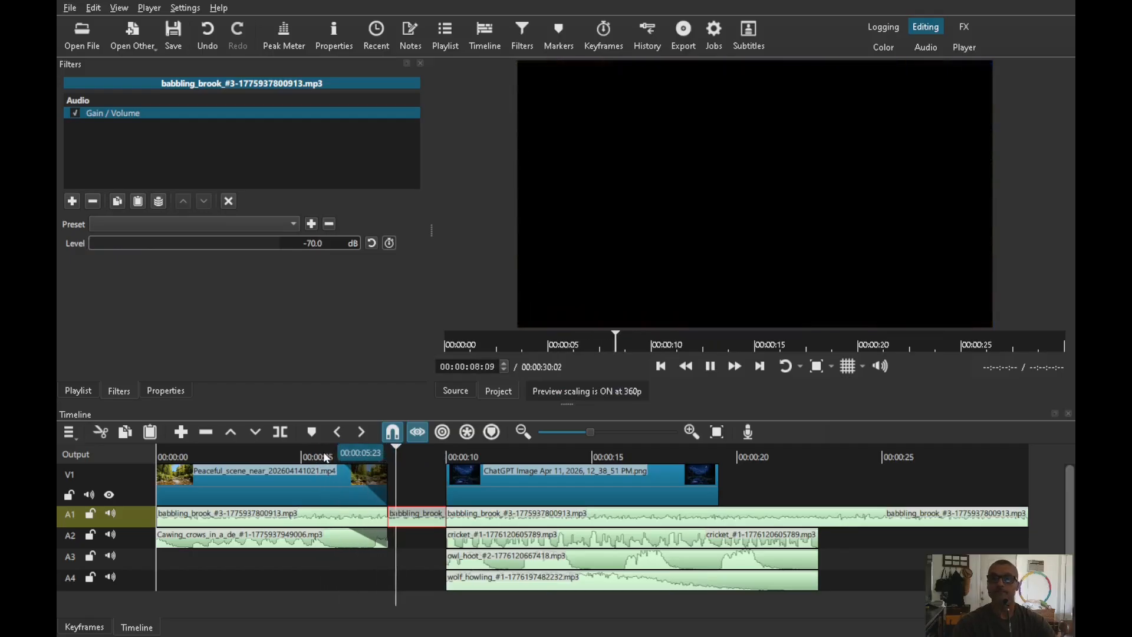
pyautogui.press('space')
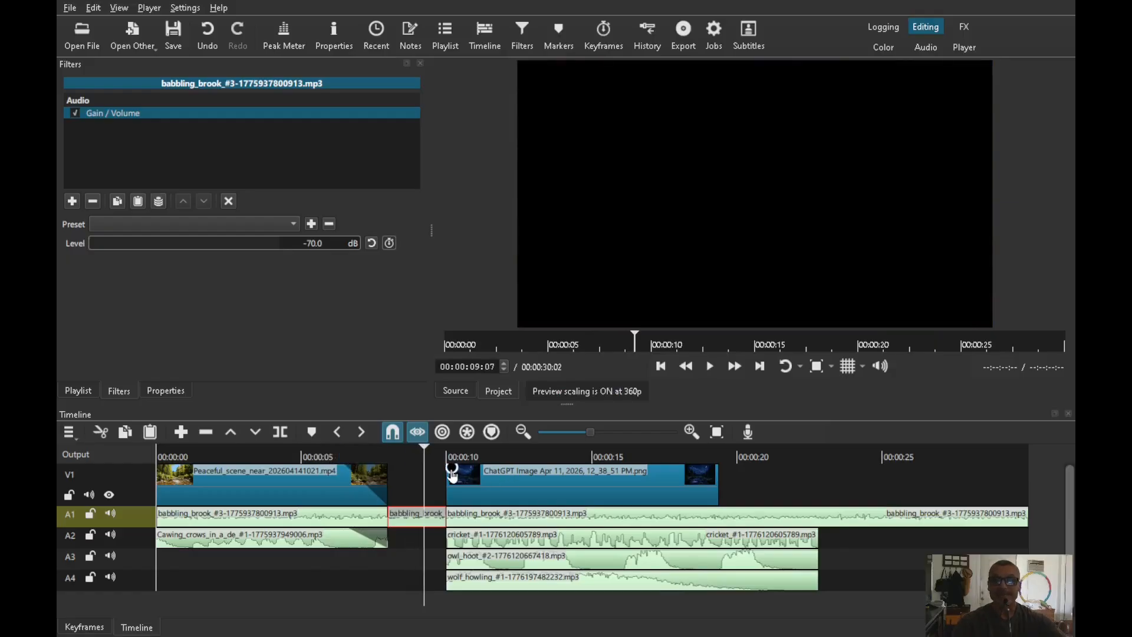
# Step: Add fade-ins to the night image and the brook, cricket, owl and wolf clips under it, and preview the scene transition
pyautogui.moveTo(453, 475); pyautogui.dragTo(503, 477)
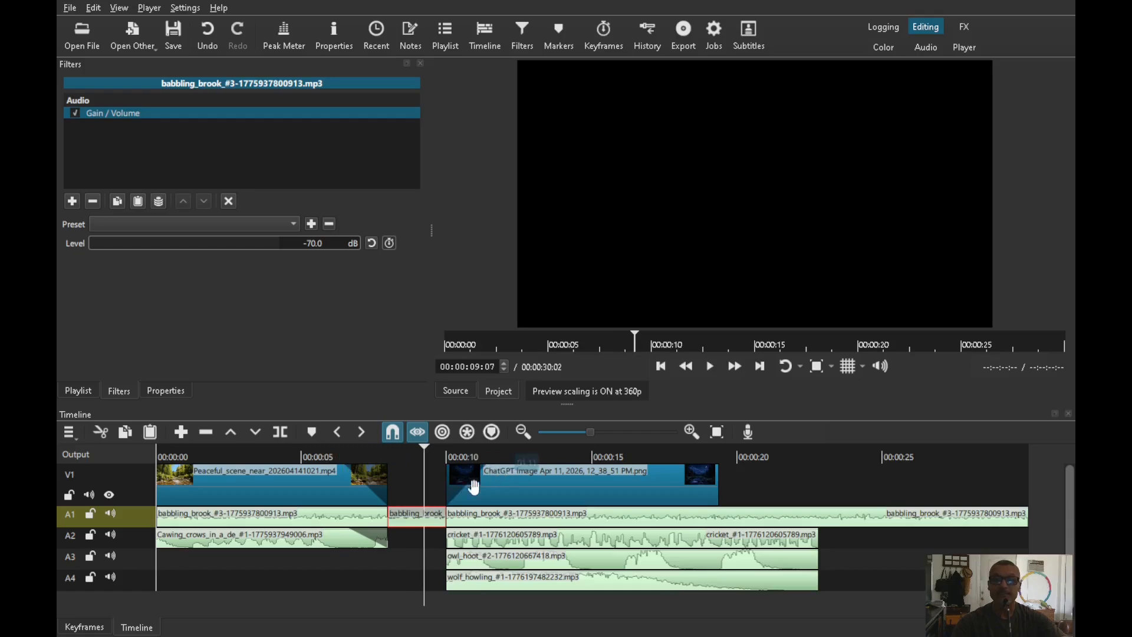
pyautogui.moveTo(449, 509); pyautogui.dragTo(495, 578)
pyautogui.click(317, 453)
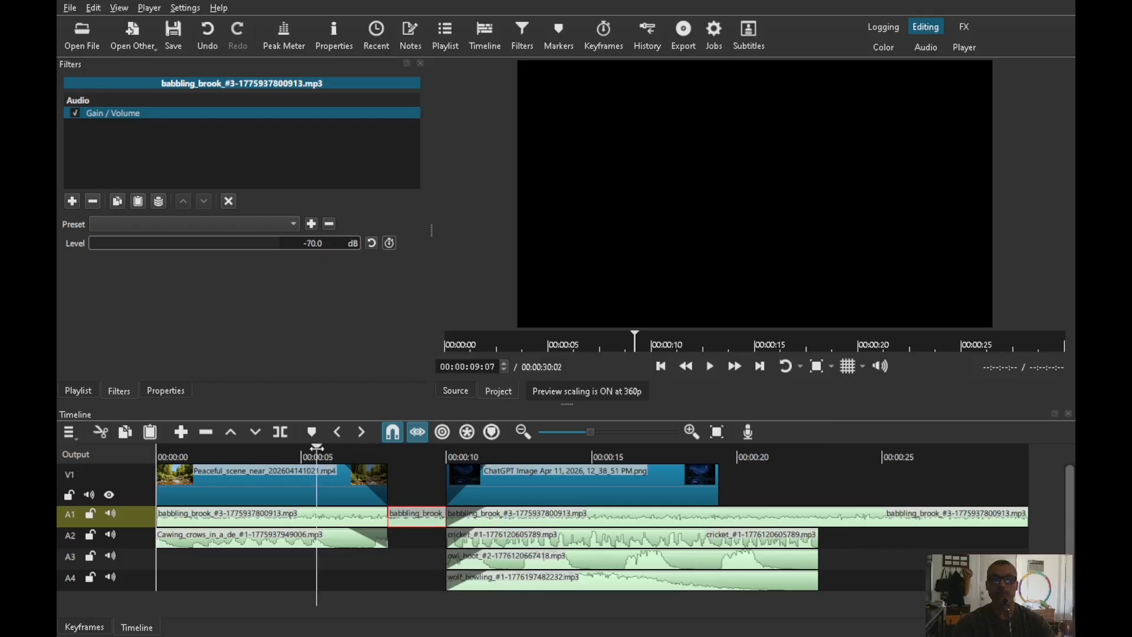
pyautogui.press('space')
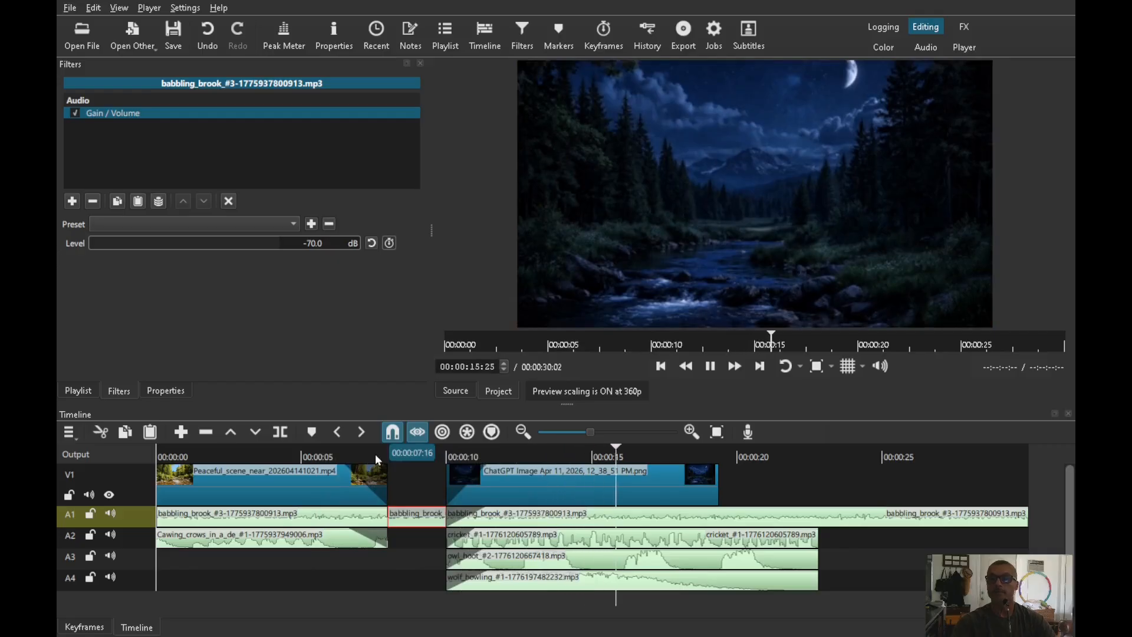
pyautogui.press('space')
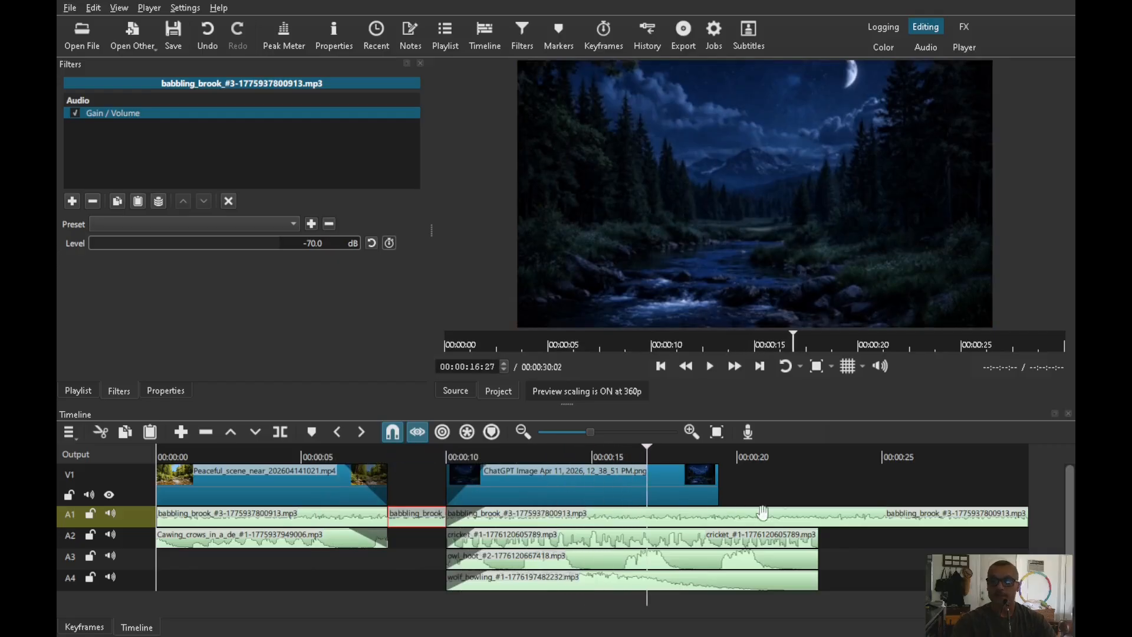
# Step: Trim the ends of the brook, cricket, owl hoot and wolf howling clips to match the end of the night image
pyautogui.click(814, 523)
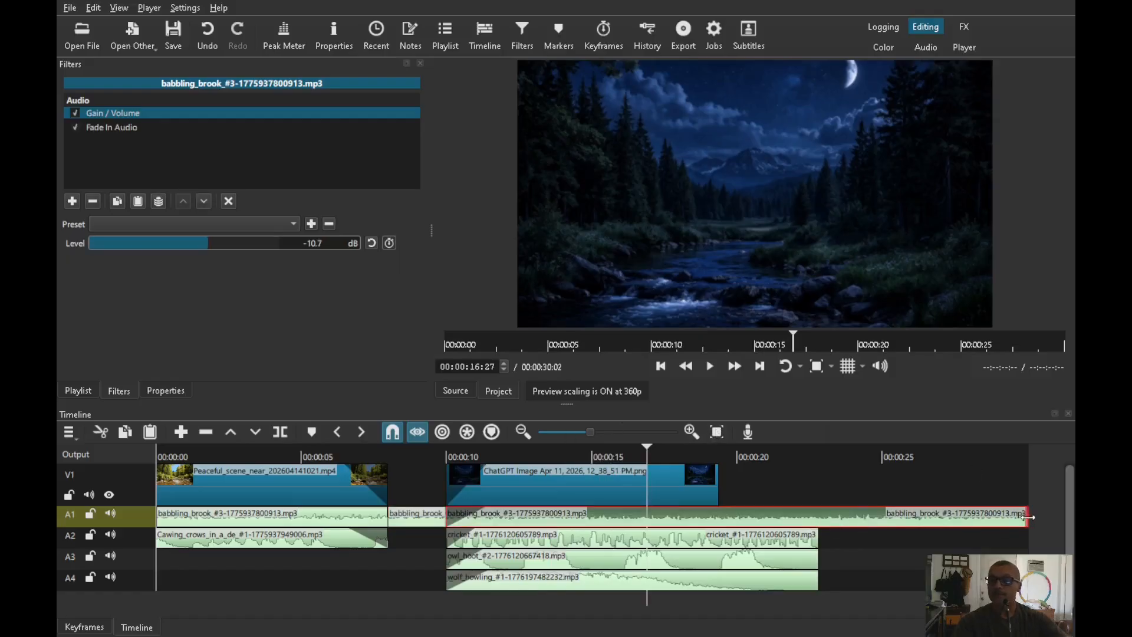
pyautogui.moveTo(1026, 516); pyautogui.dragTo(712, 535)
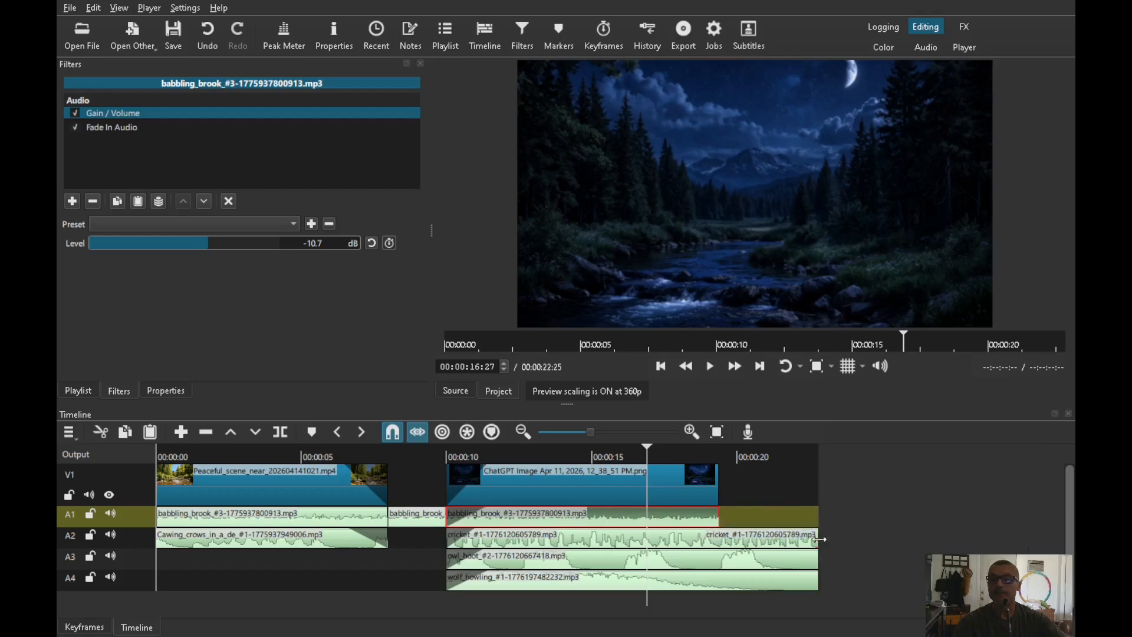
pyautogui.moveTo(820, 539); pyautogui.dragTo(710, 551)
pyautogui.moveTo(815, 562); pyautogui.dragTo(709, 578)
pyautogui.moveTo(816, 582); pyautogui.dragTo(704, 584)
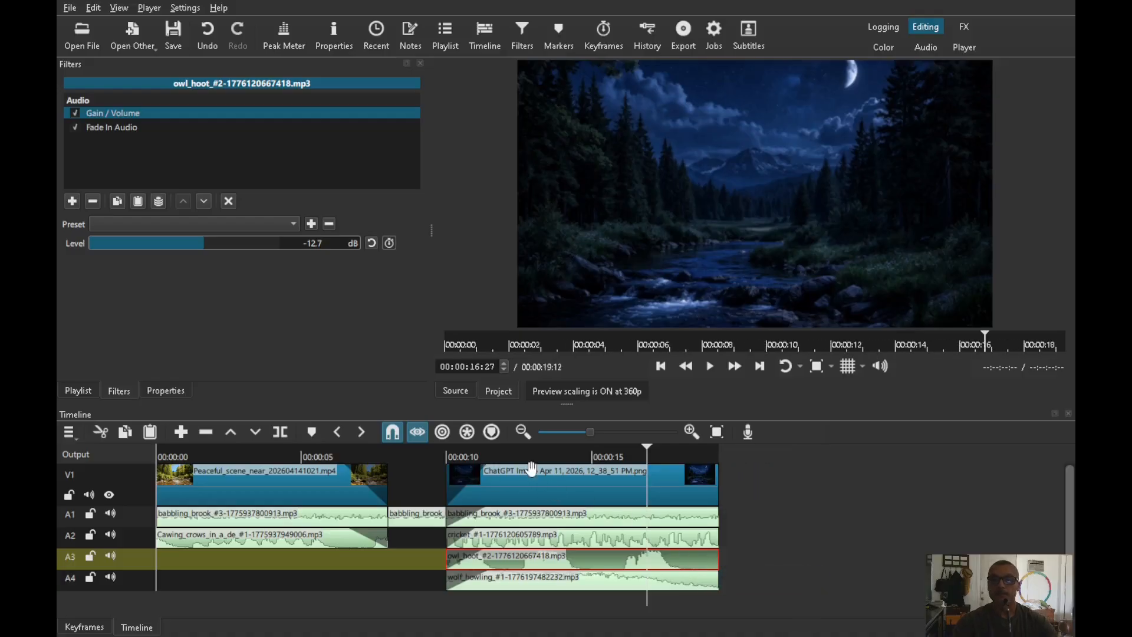